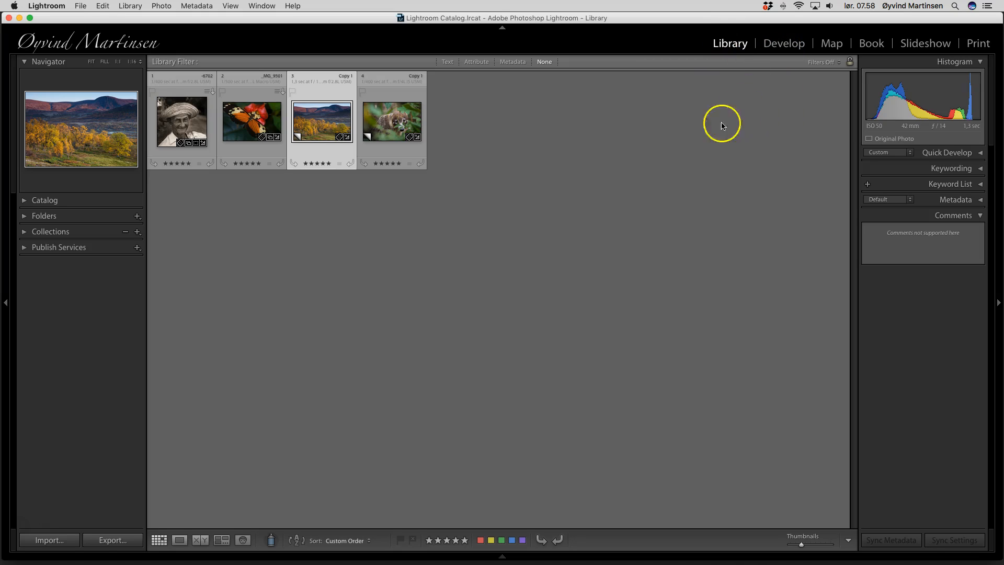
- Open the autumn mountain landscape photo in Loupe view and bring up its export settings
double_click(325, 123)
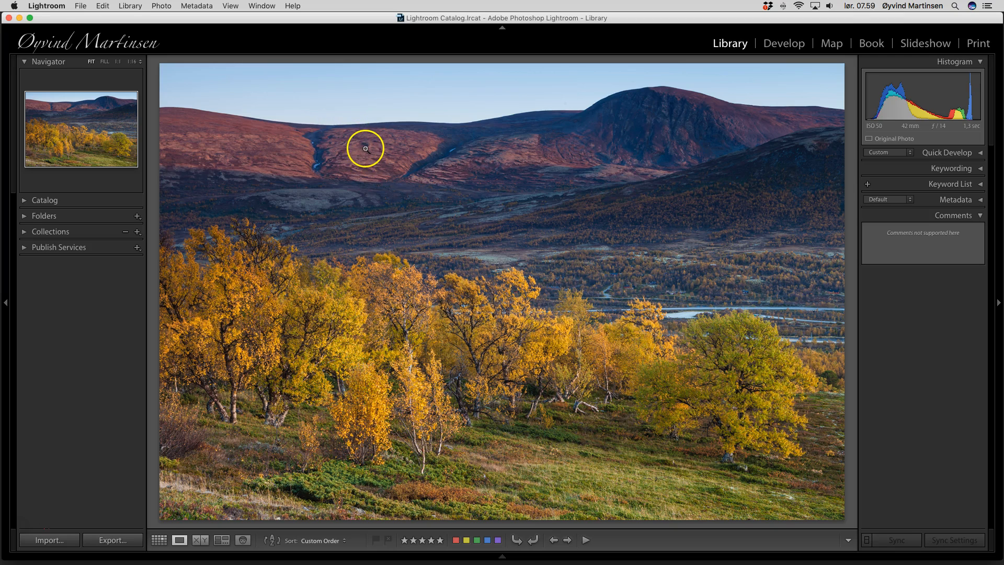
left_click(80, 8)
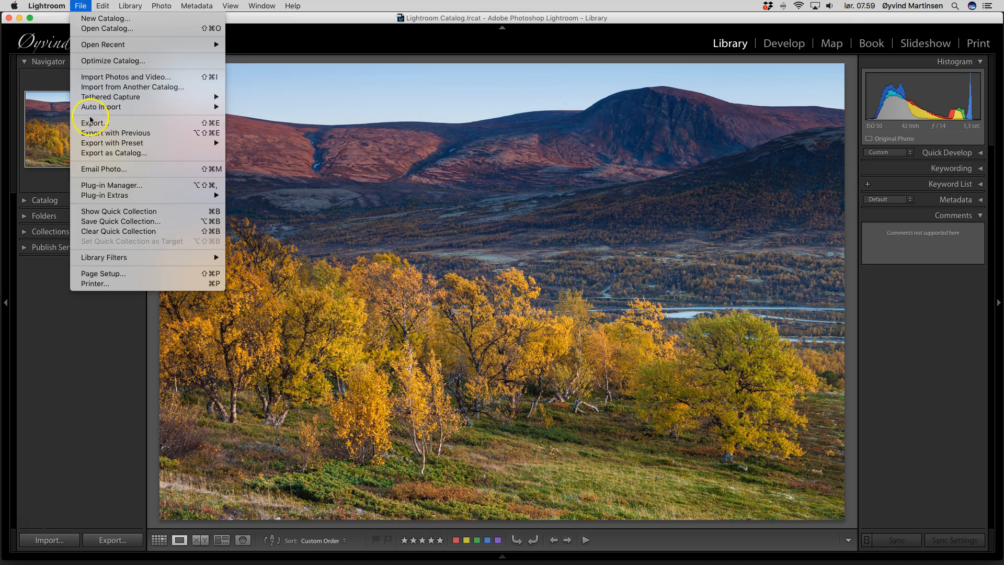
left_click(405, 139)
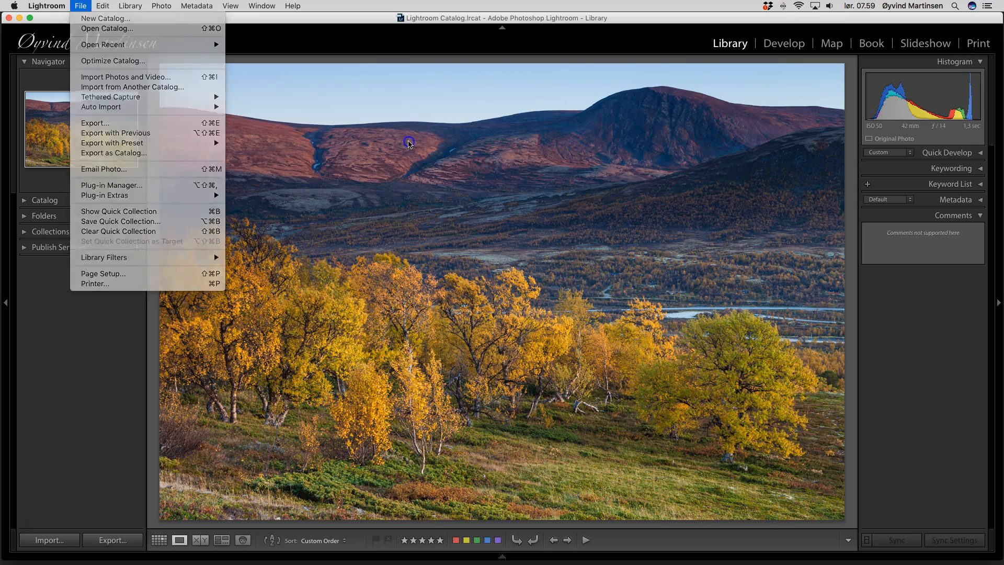
left_click(109, 541)
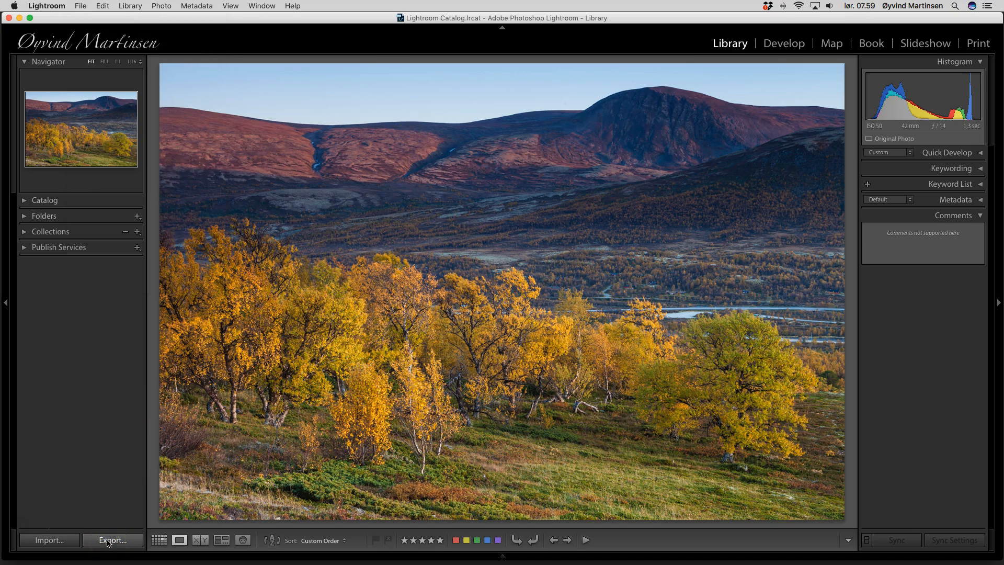
left_click(108, 541)
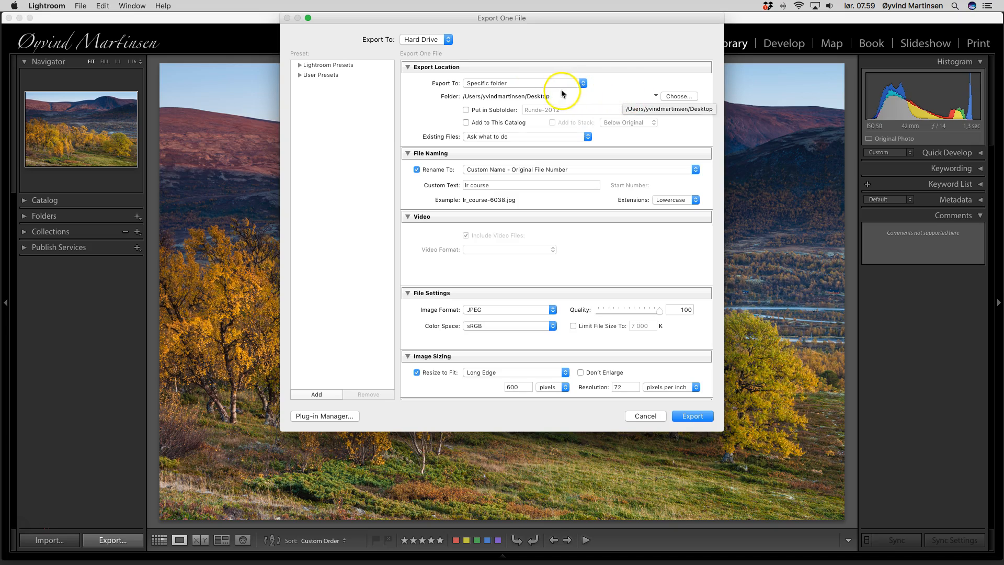
- Set the export location to a specific folder and choose the Desktop
left_click(583, 84)
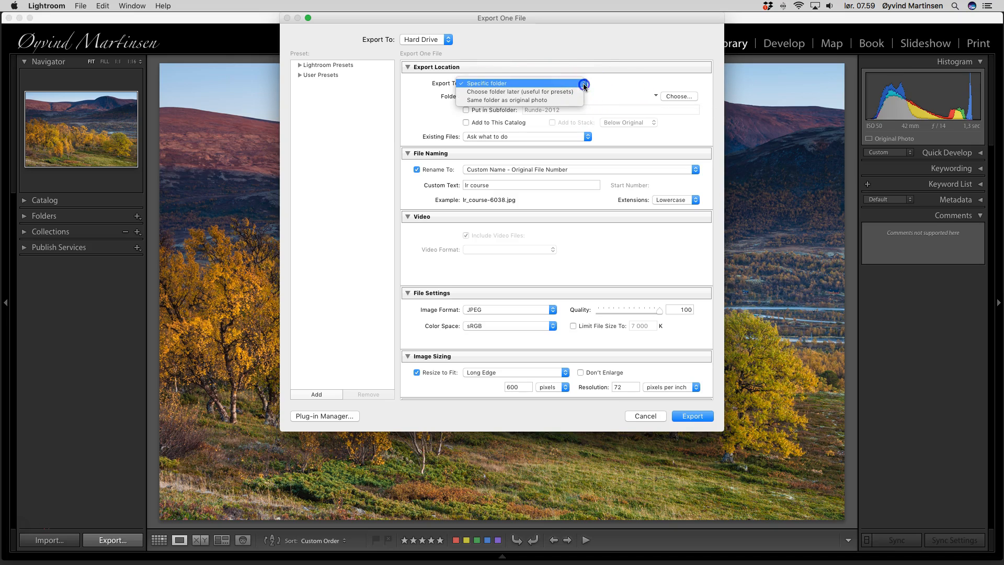
left_click(496, 83)
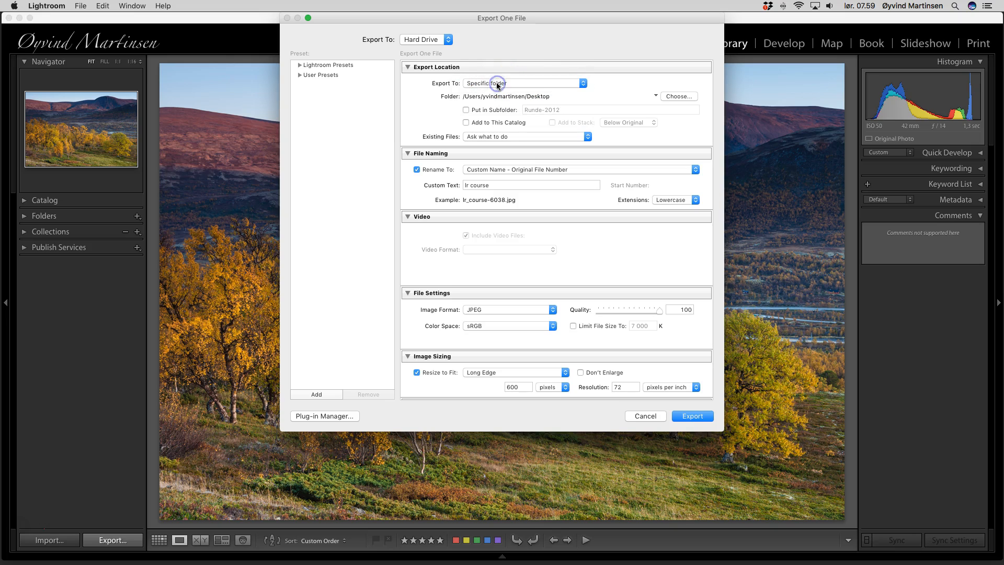
left_click(679, 97)
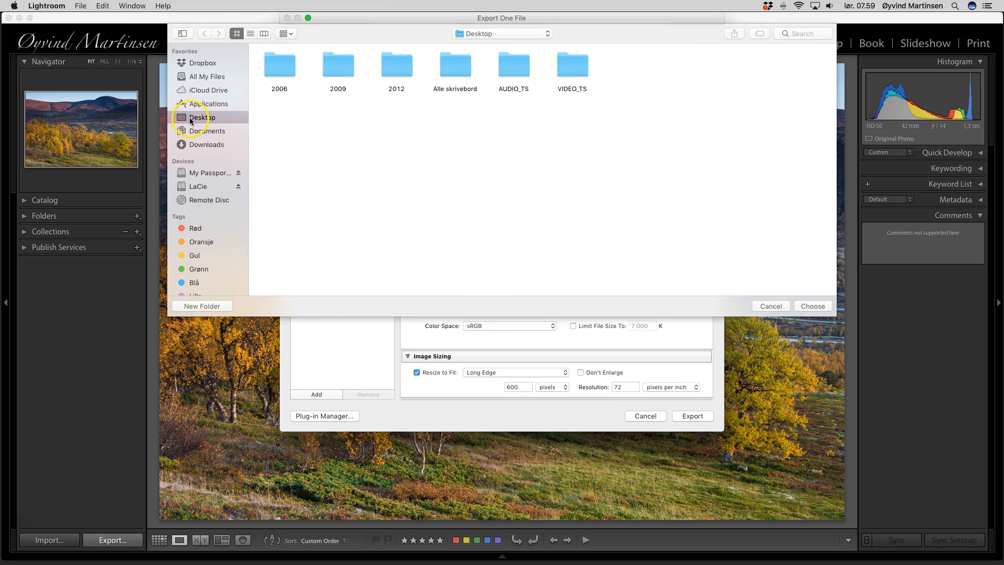
left_click(820, 310)
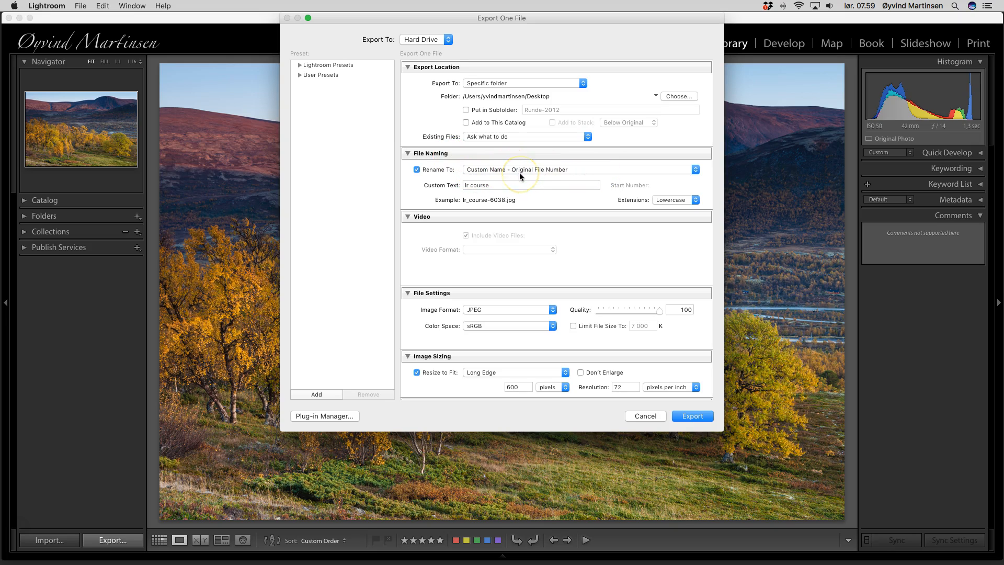
- Set the export file naming to Custom Name - Original File Number with the custom text "lr course"
left_click(696, 170)
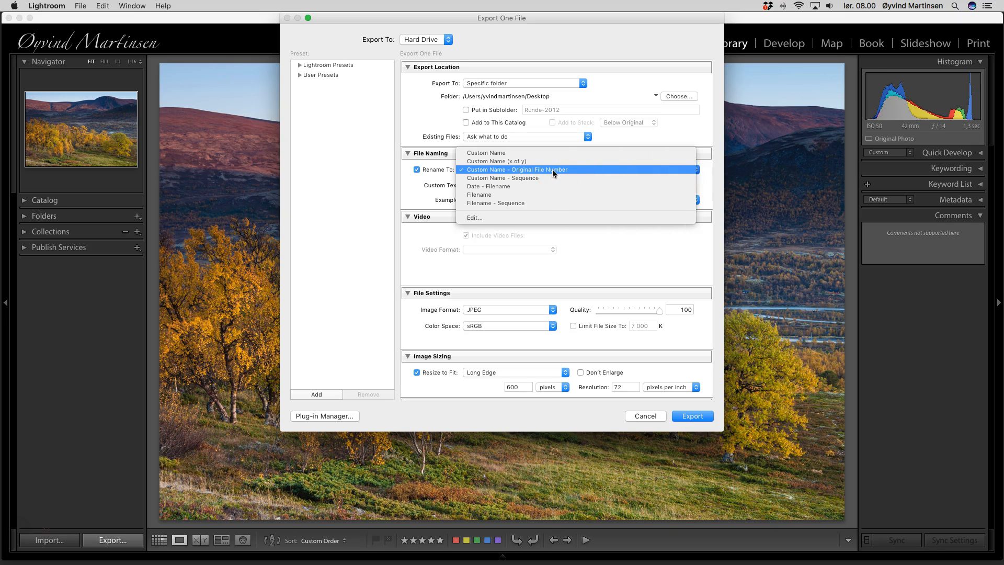
left_click(501, 153)
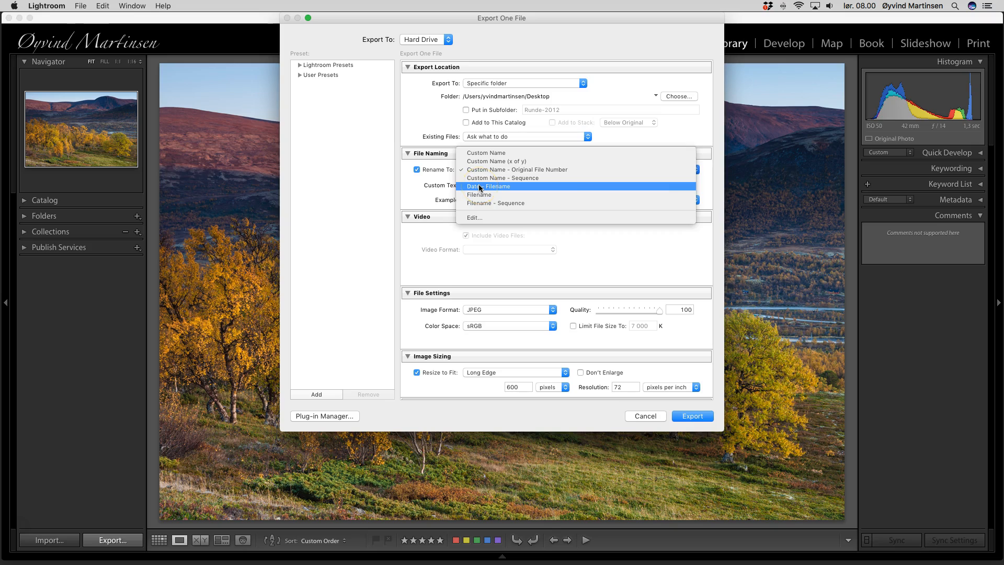
left_click(528, 173)
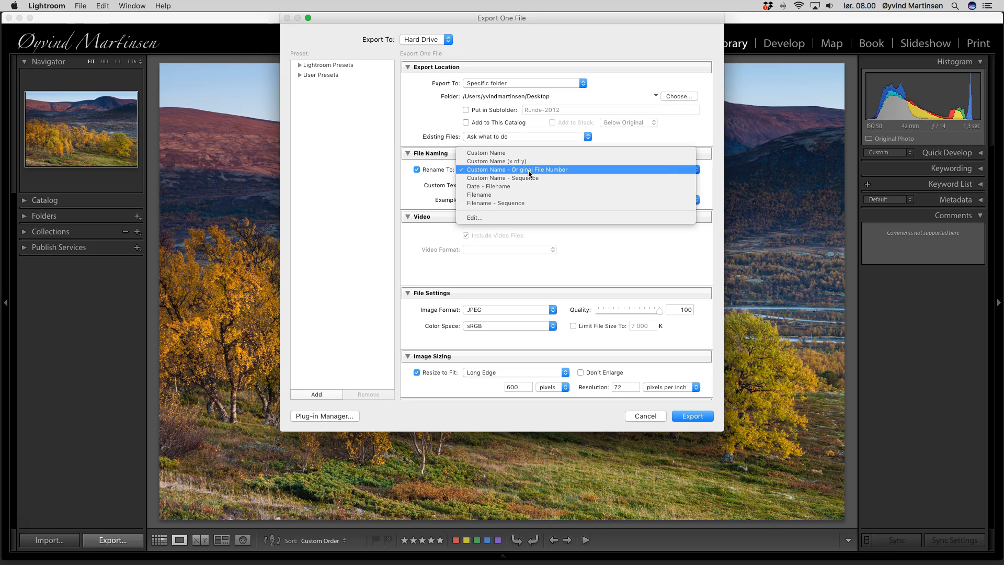
left_click(530, 173)
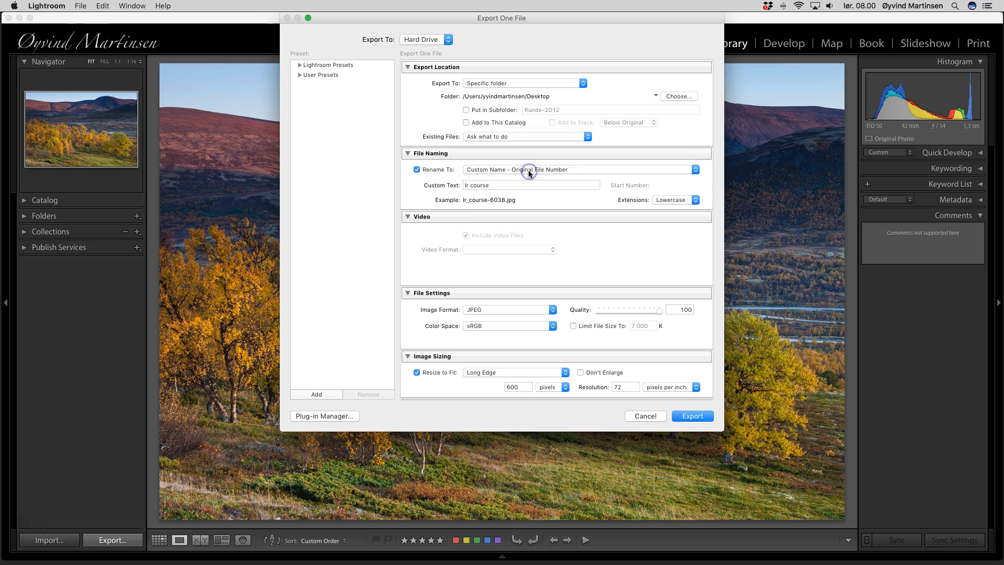
left_click(480, 186)
left_click(493, 184)
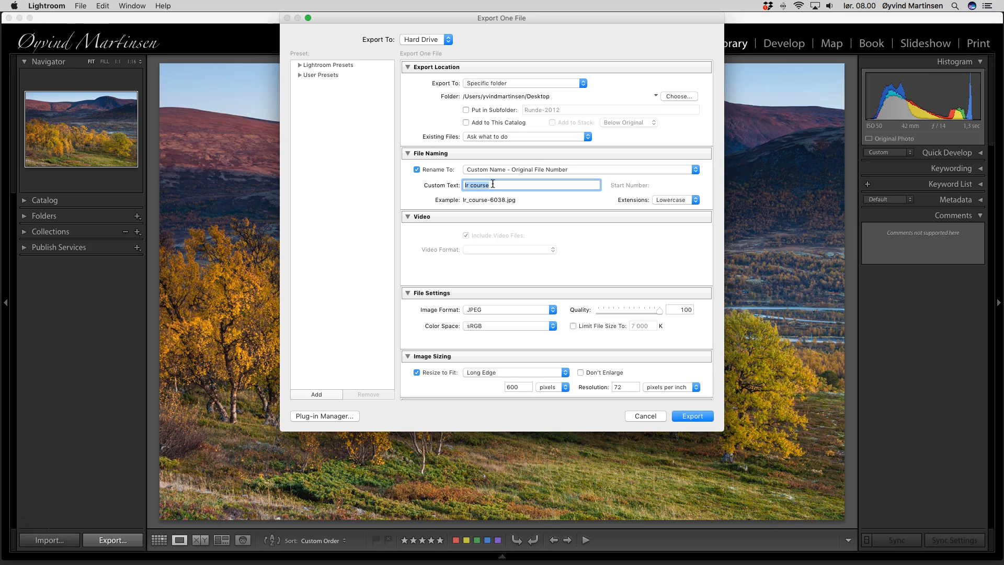
type("lr course")
- Configure the file settings to JPEG format with the sRGB color space and quality 80
scroll(600, 250, "down", 5)
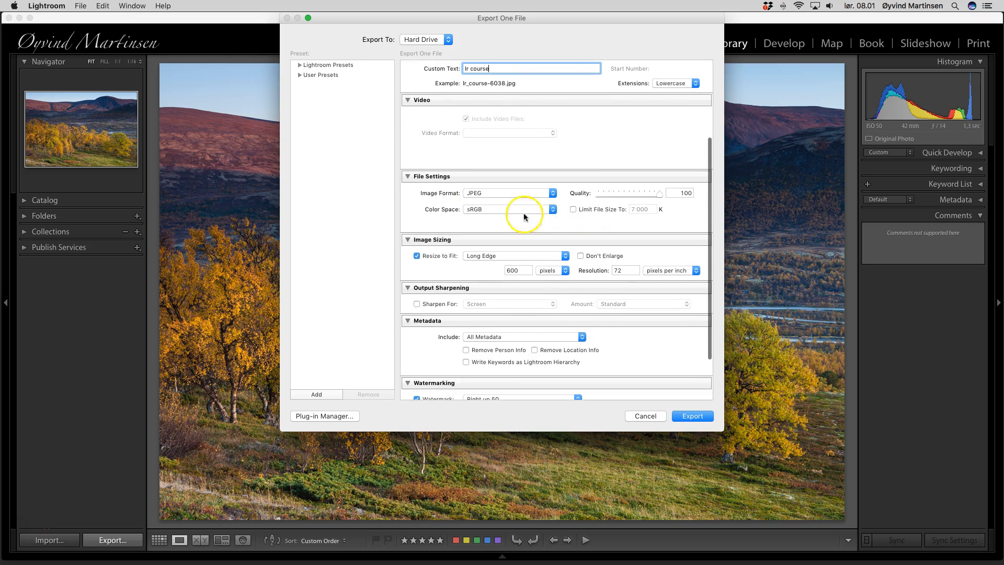
left_click(551, 197)
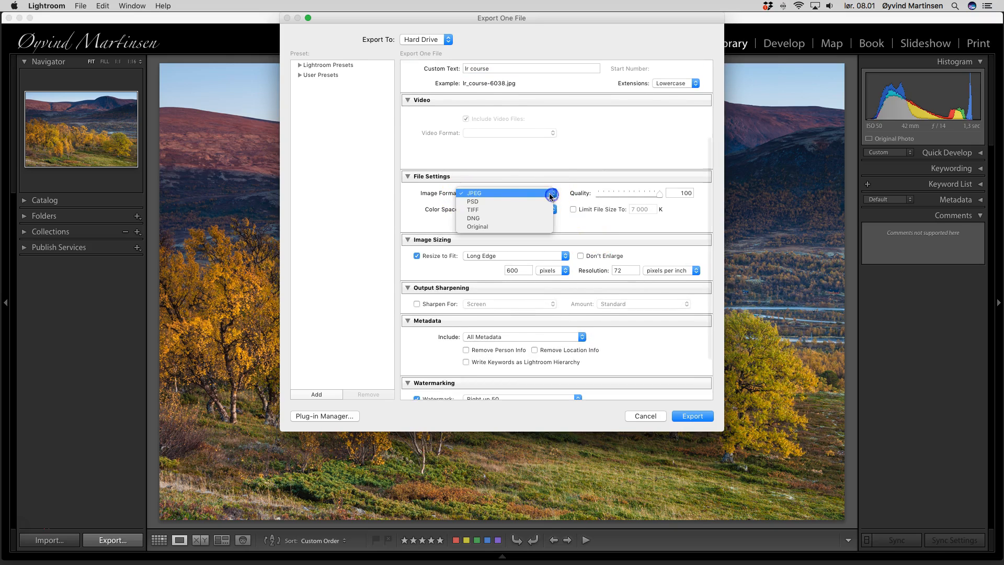
left_click(479, 196)
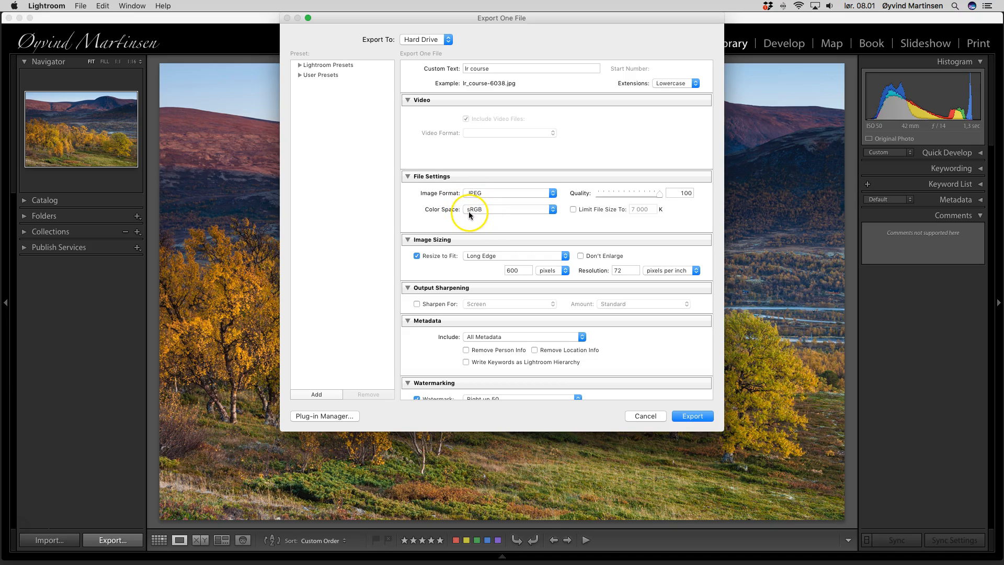
left_click(553, 210)
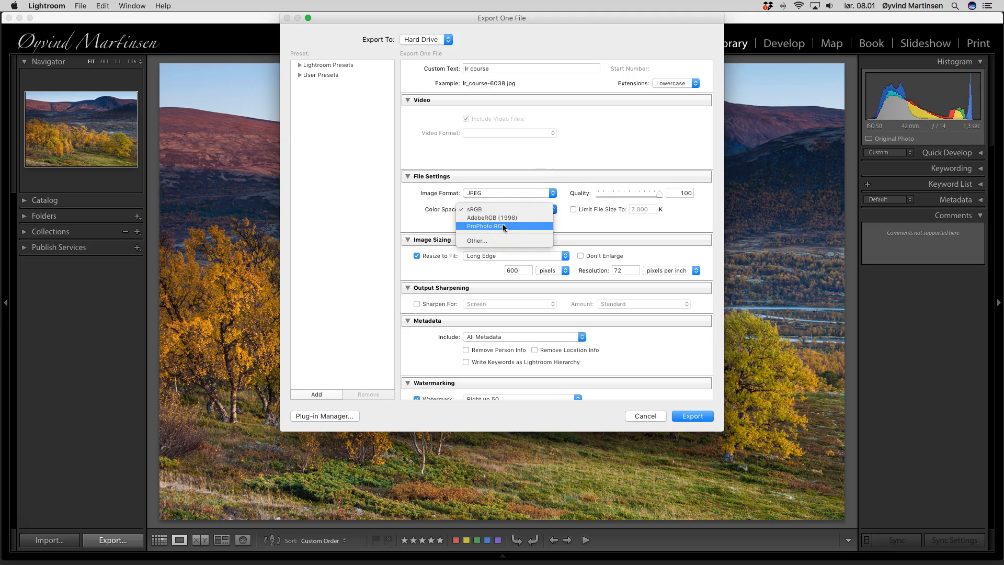
left_click(477, 210)
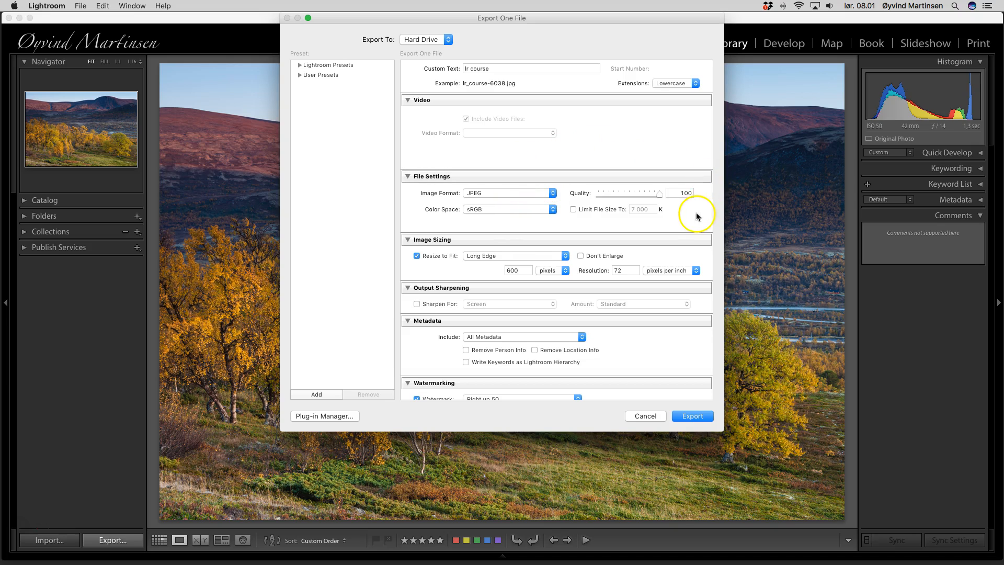
left_click_drag(659, 194, 649, 197)
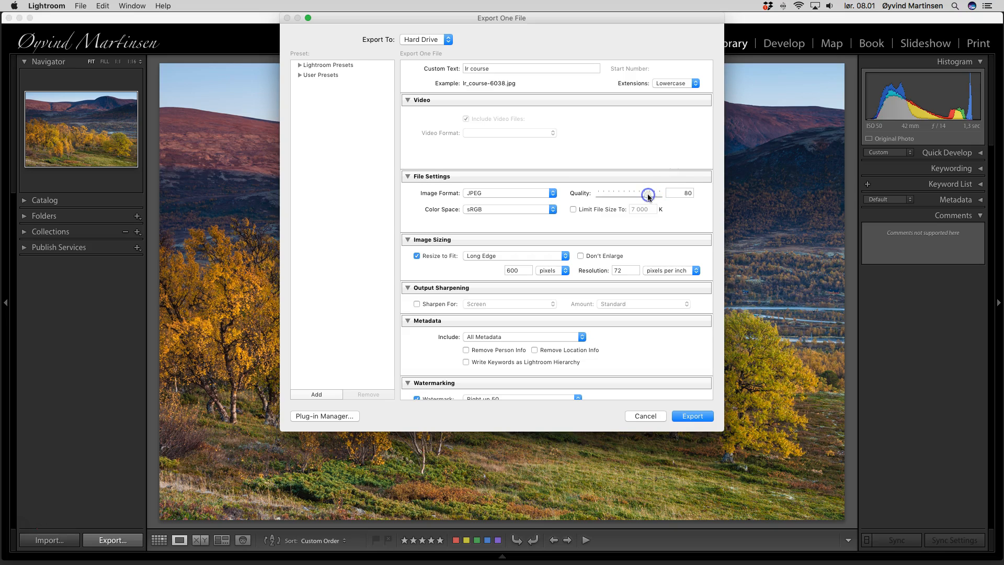
- Enable resizing to fit for the exported image, based on its Long Edge
scroll(694, 213, "down", 1)
scroll(695, 215, "down", 3)
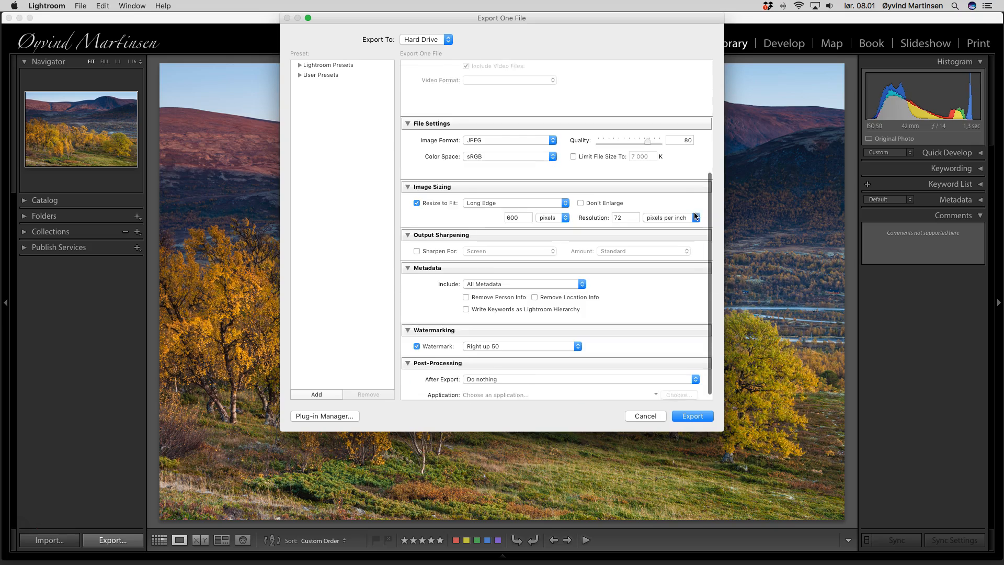
left_click(417, 197)
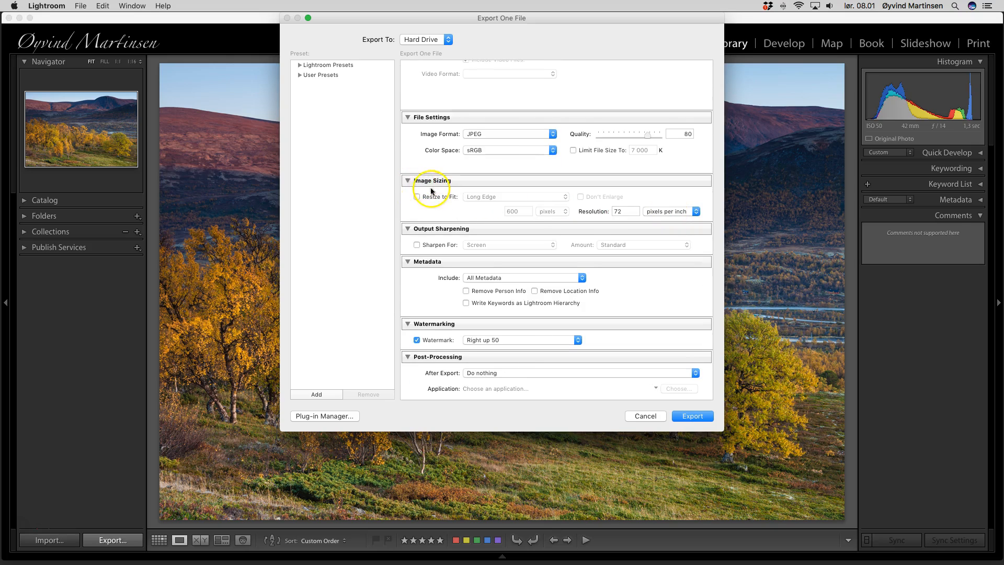
left_click(417, 197)
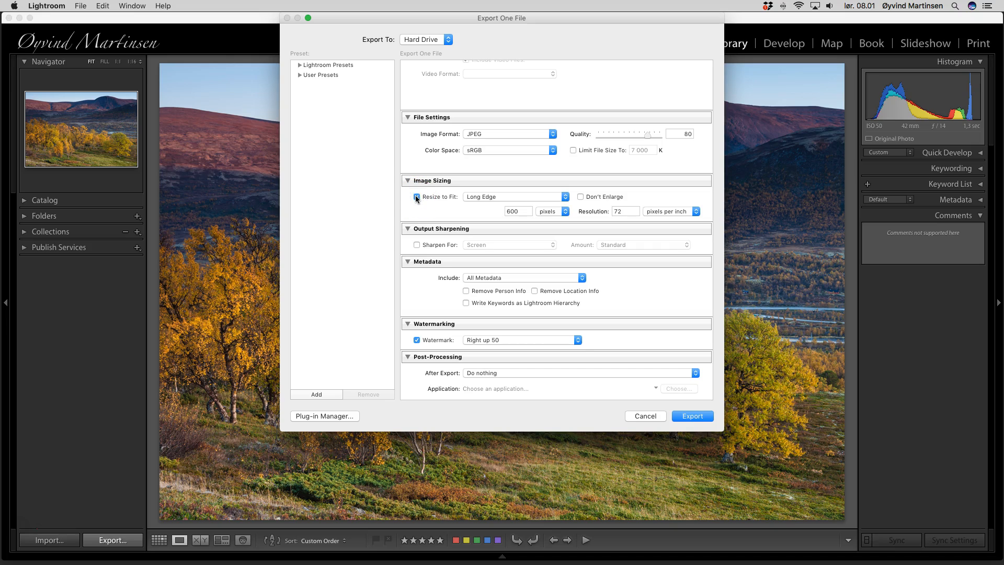
left_click(566, 197)
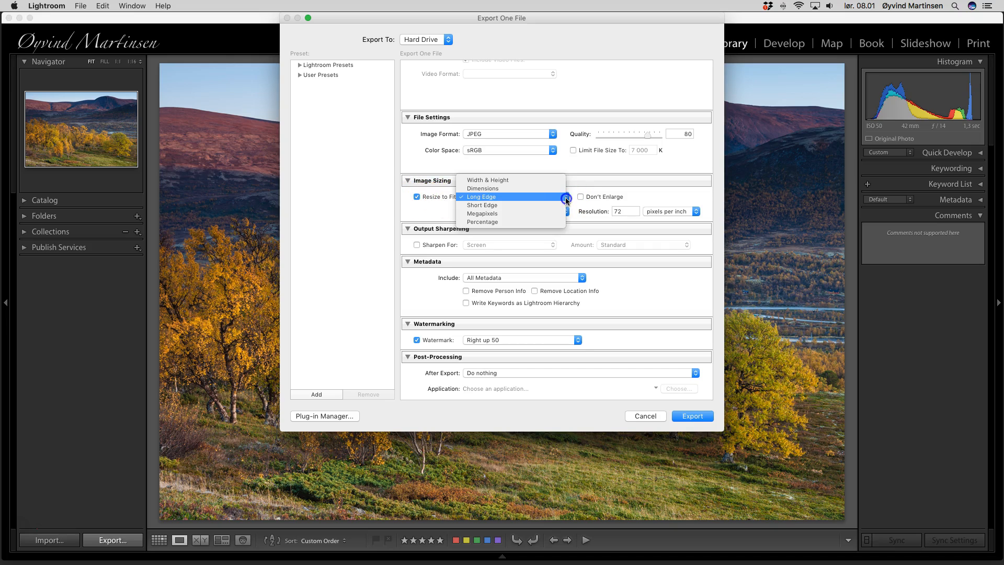
left_click(494, 197)
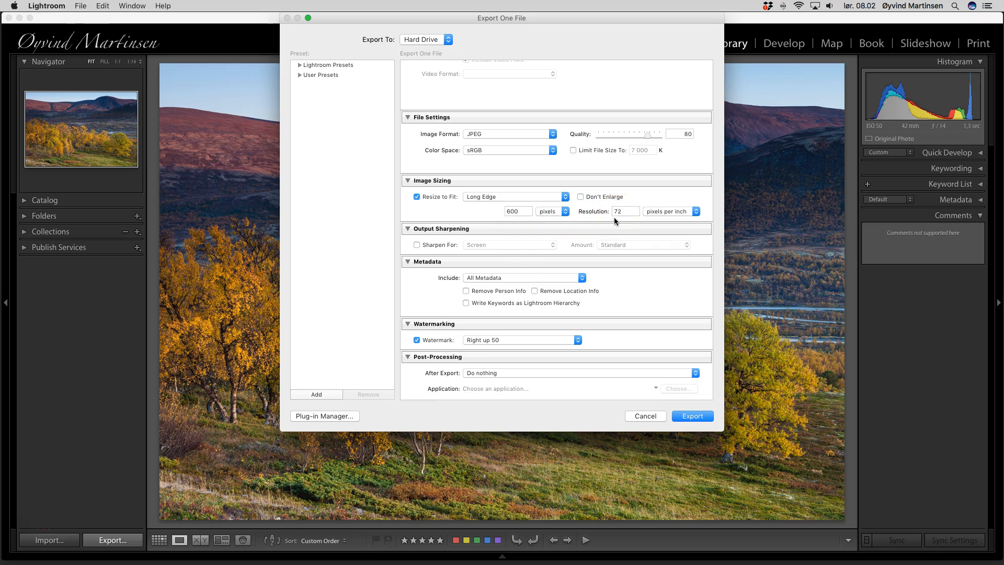
- Enable output sharpening for the export and set it to sharpen for Screen
left_click(485, 232)
left_click(416, 245)
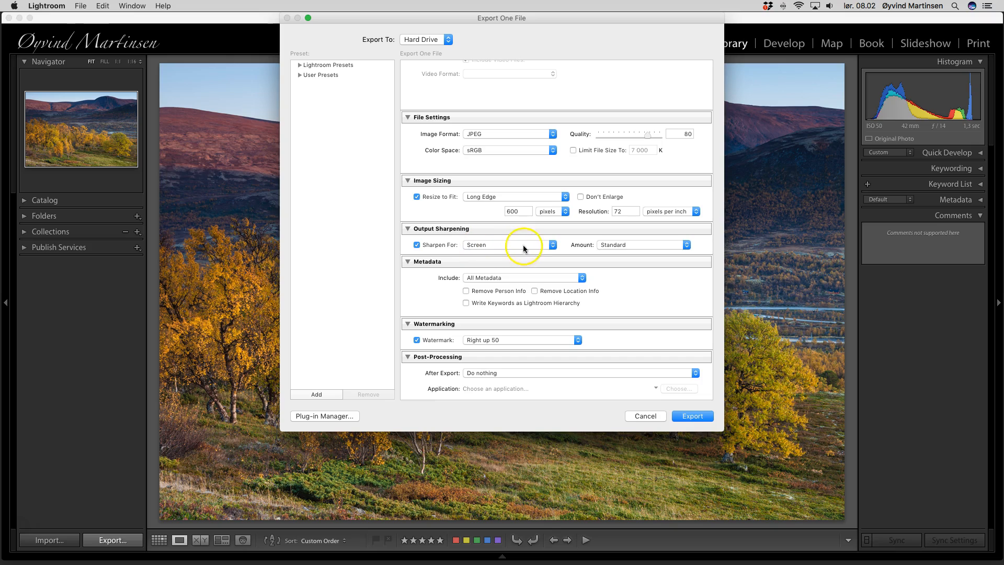
left_click(553, 245)
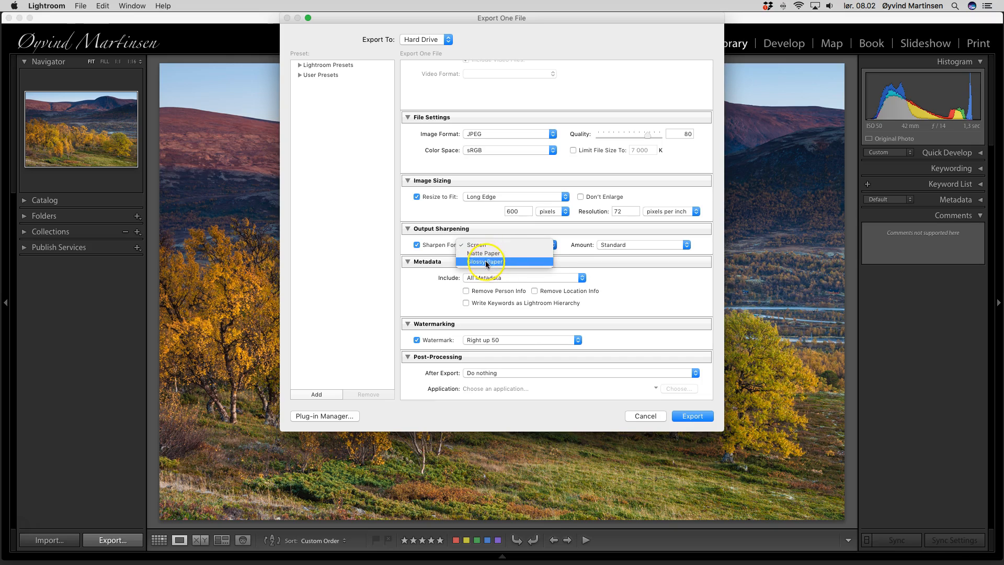
left_click(476, 245)
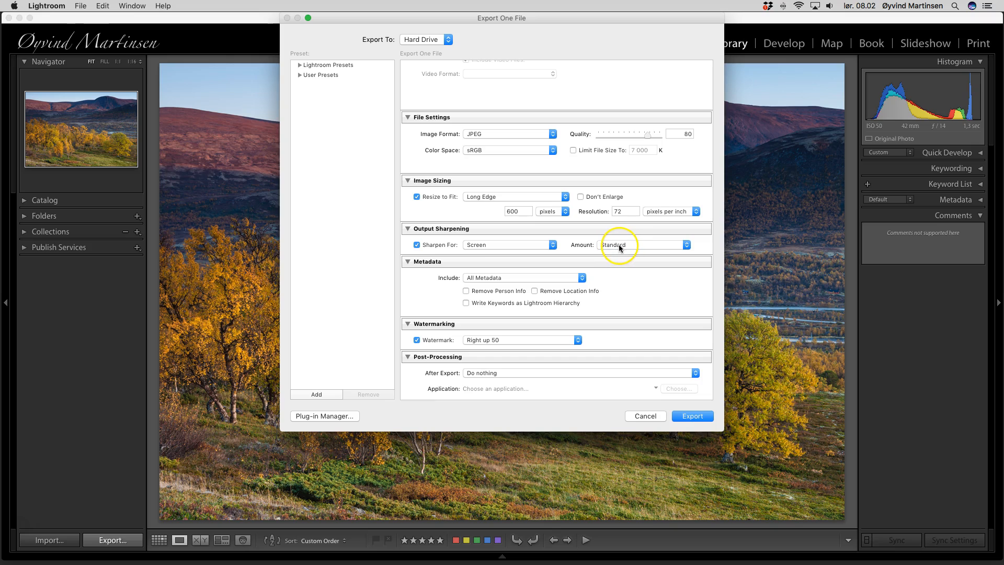
- Enable the export watermark and use the "Right up 50" watermark preset
scroll(664, 292, "down", 1)
scroll(663, 291, "up", 1)
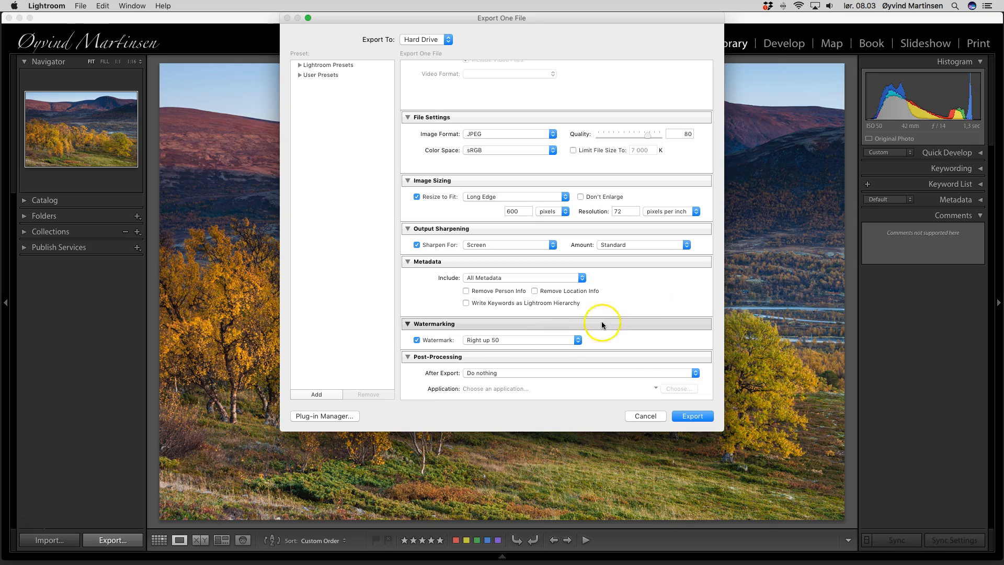
left_click(416, 340)
left_click(417, 340)
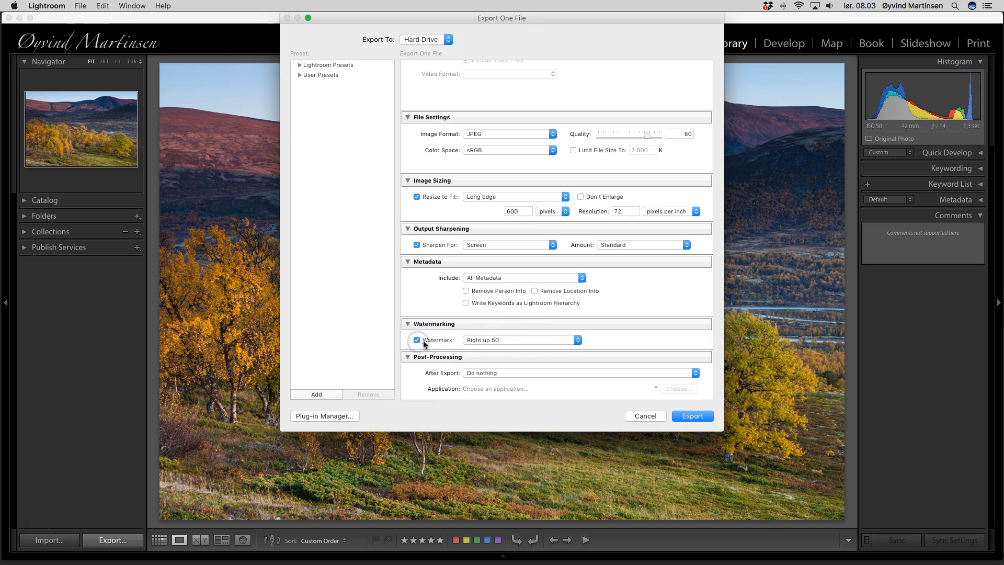
left_click(578, 341)
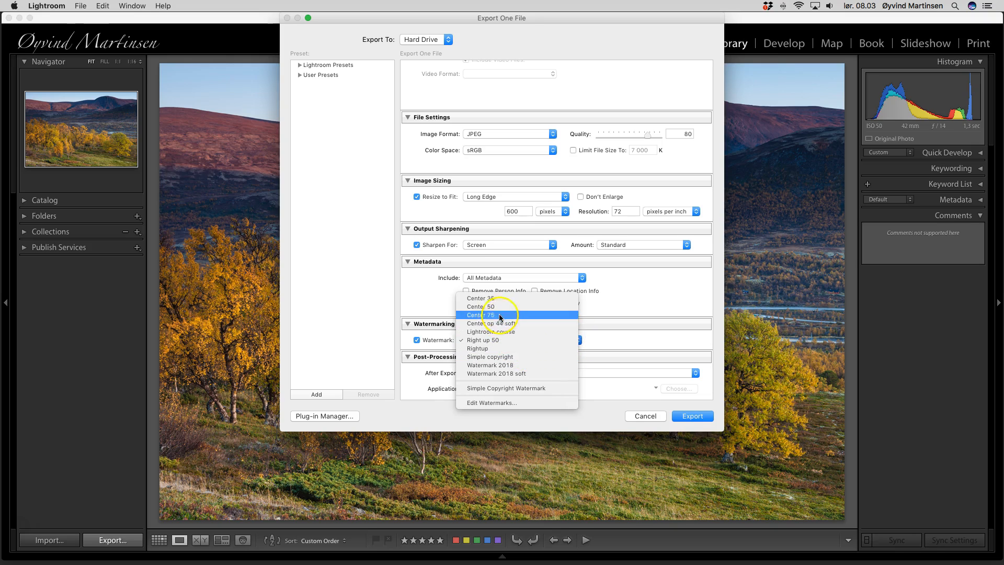
left_click(485, 341)
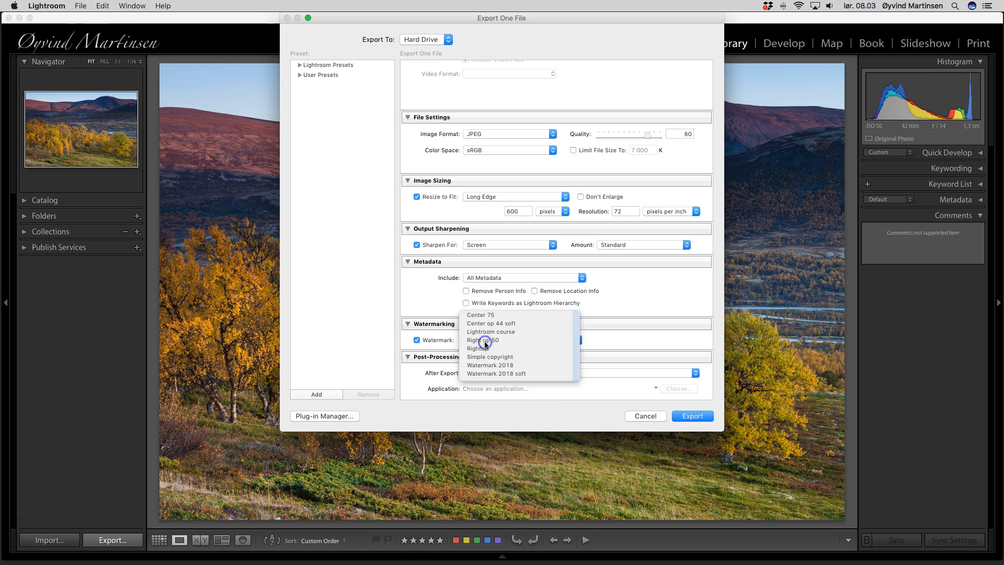
left_click(654, 339)
- Export the landscape photo with the configured settings
scroll(654, 339, "down", 3)
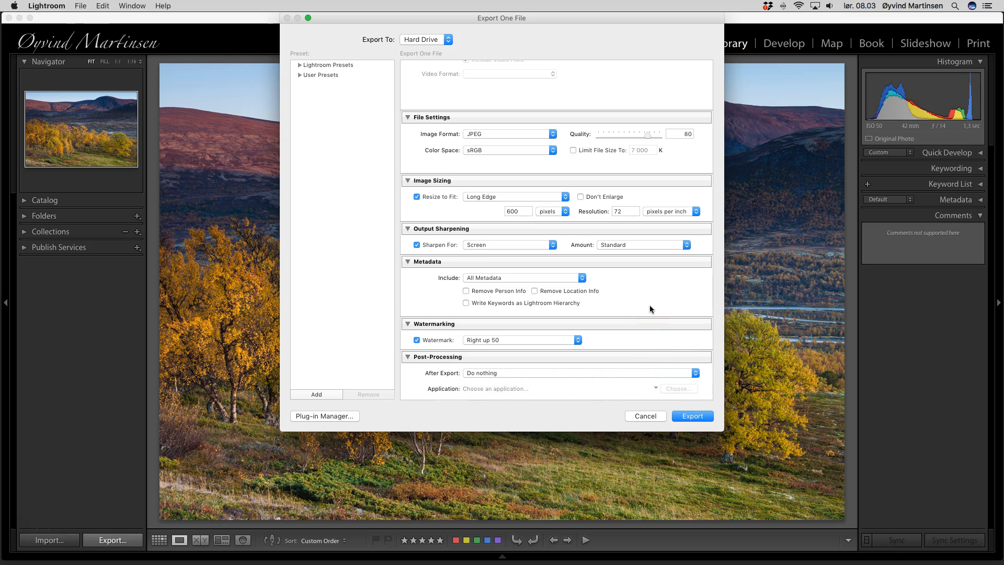
scroll(650, 306, "up", 2)
scroll(650, 305, "down", 1)
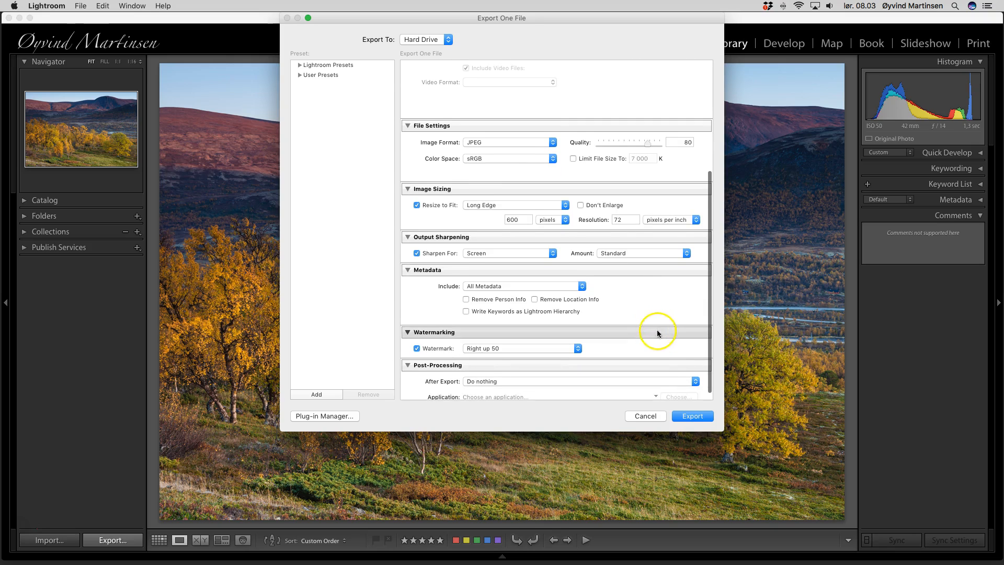
left_click(692, 417)
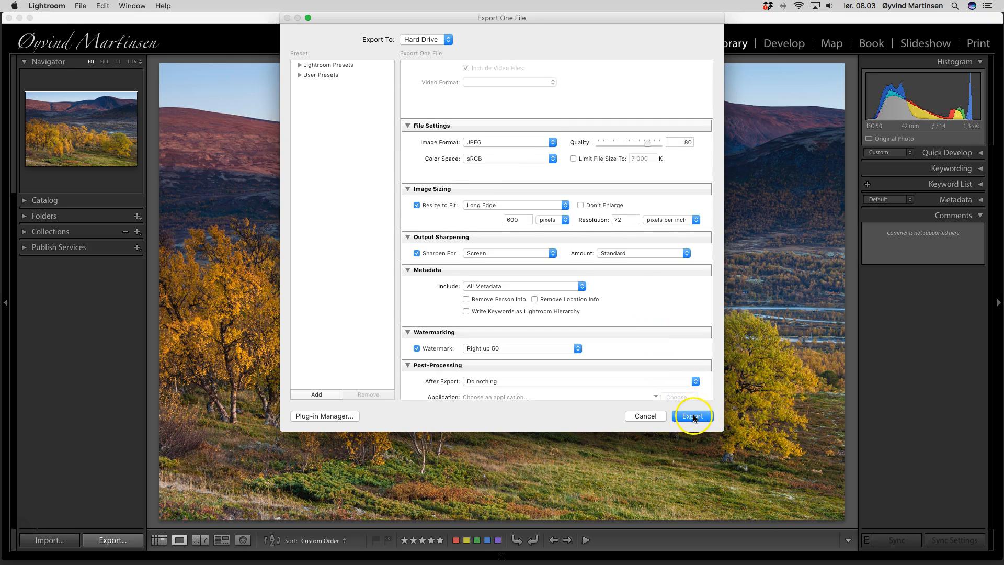
- Review the export location and file naming settings and export the photo as a JPEG to the Desktop
left_click(686, 413)
scroll(571, 99, "up", 5)
scroll(572, 105, "down", 1)
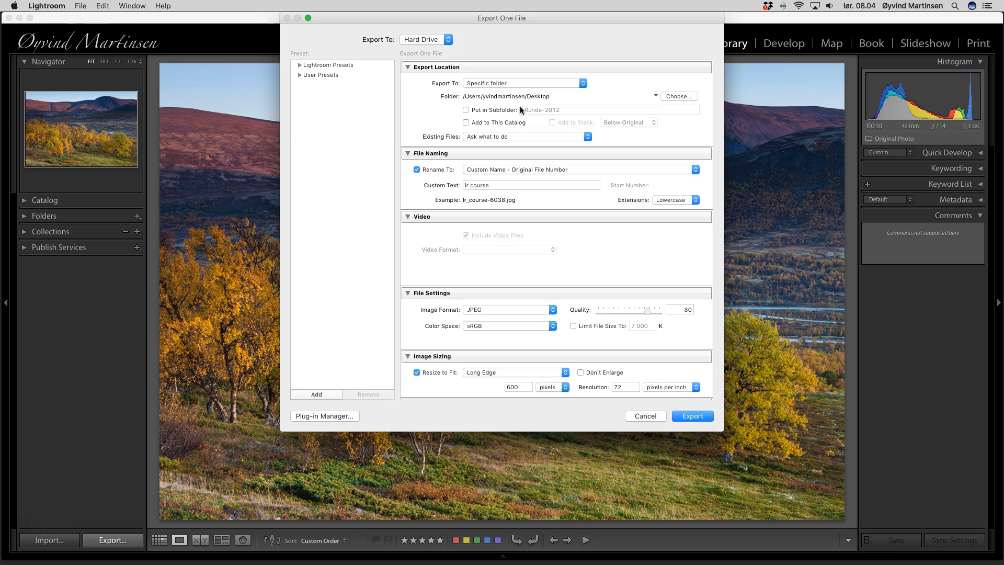
left_click(693, 415)
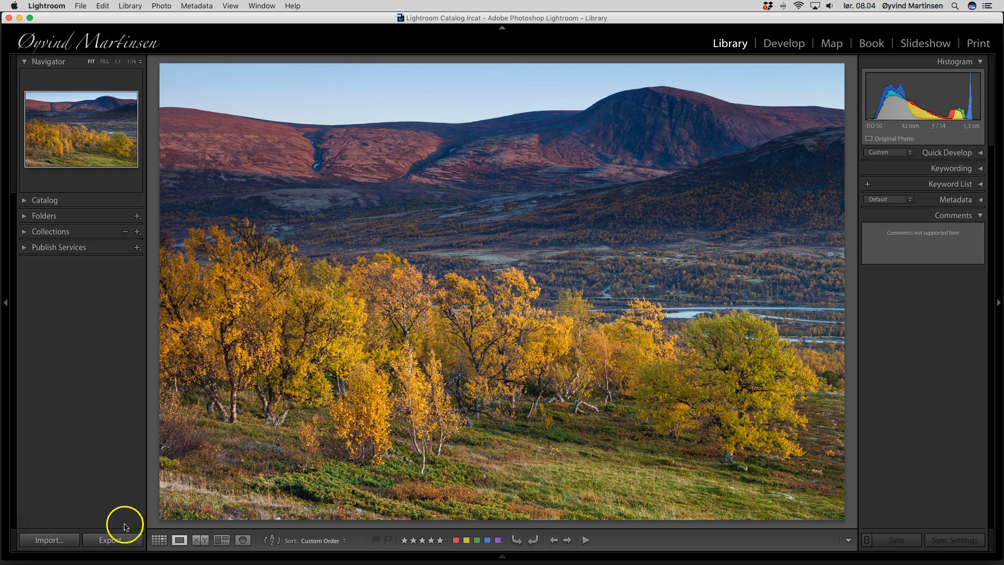
- Start a new export of the same photo and set the custom file name text to "lr course print"
left_click(115, 540)
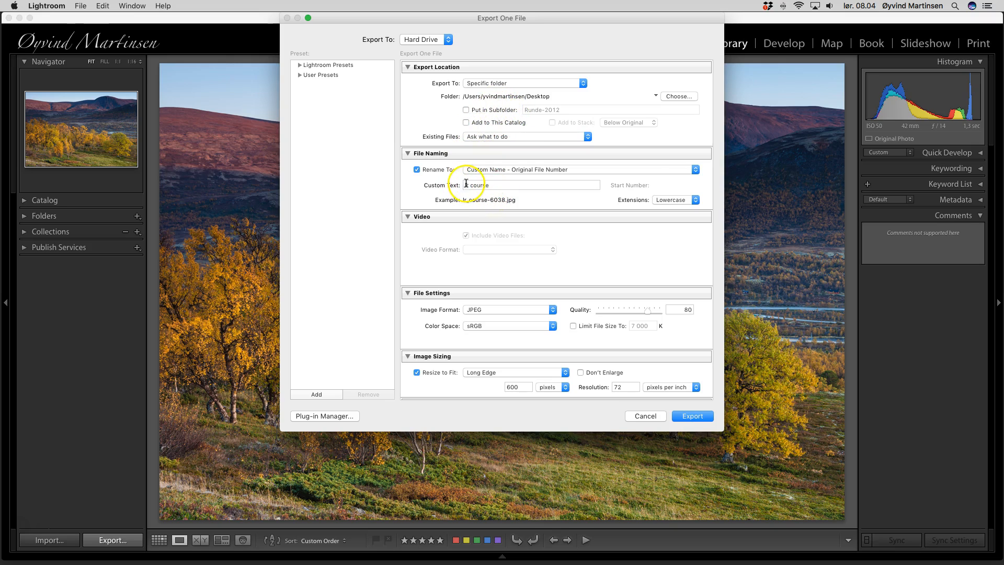
left_click(493, 184)
left_click(494, 185)
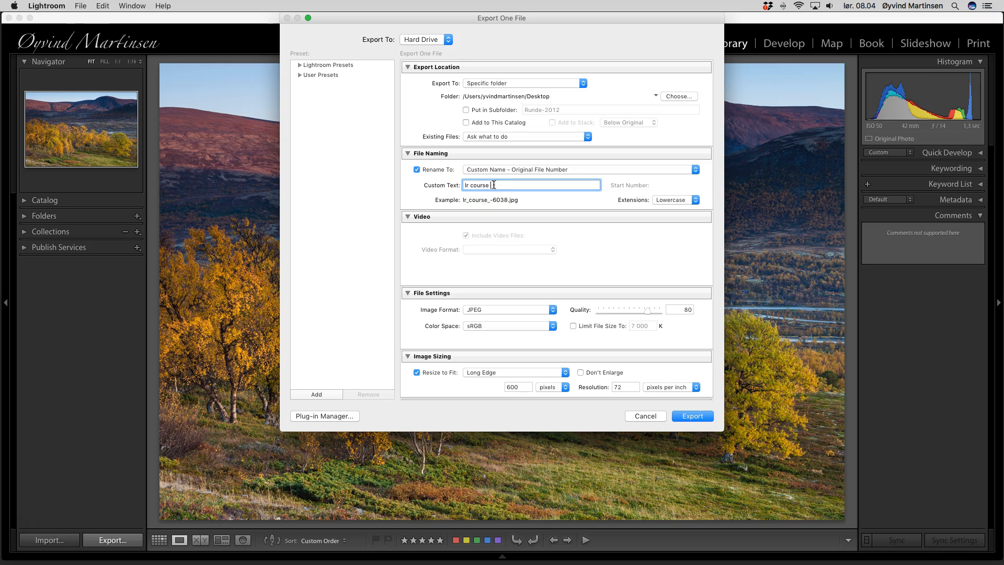
type("print")
- Set the export image format to TIFF with the AdobeRGB (1998) color space
scroll(583, 262, "down", 5)
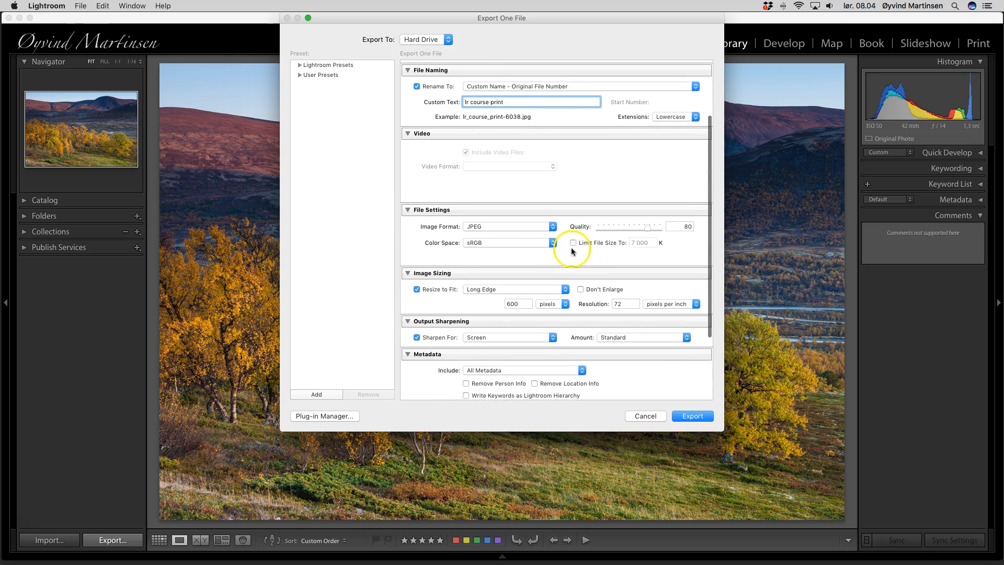
left_click(553, 228)
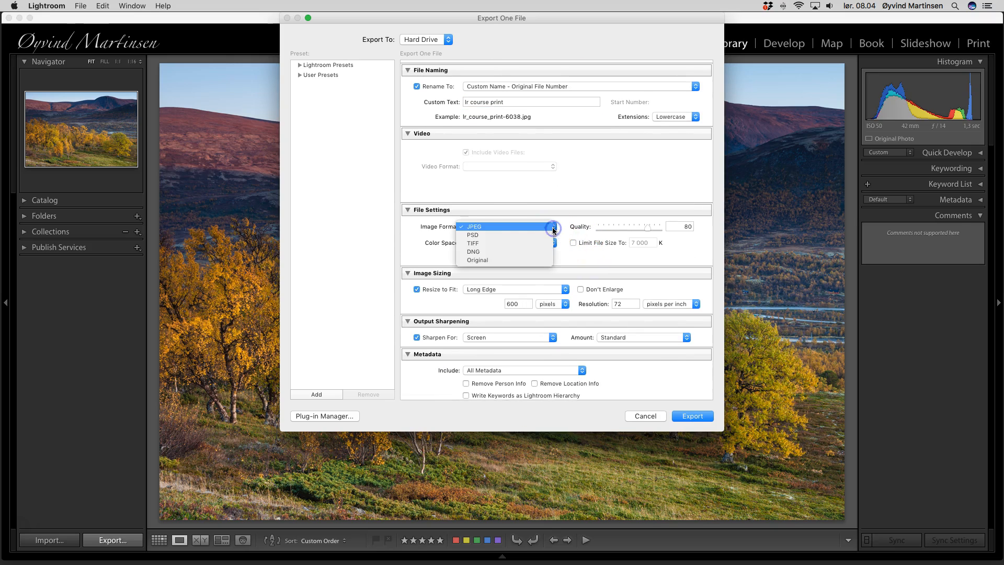
left_click(479, 242)
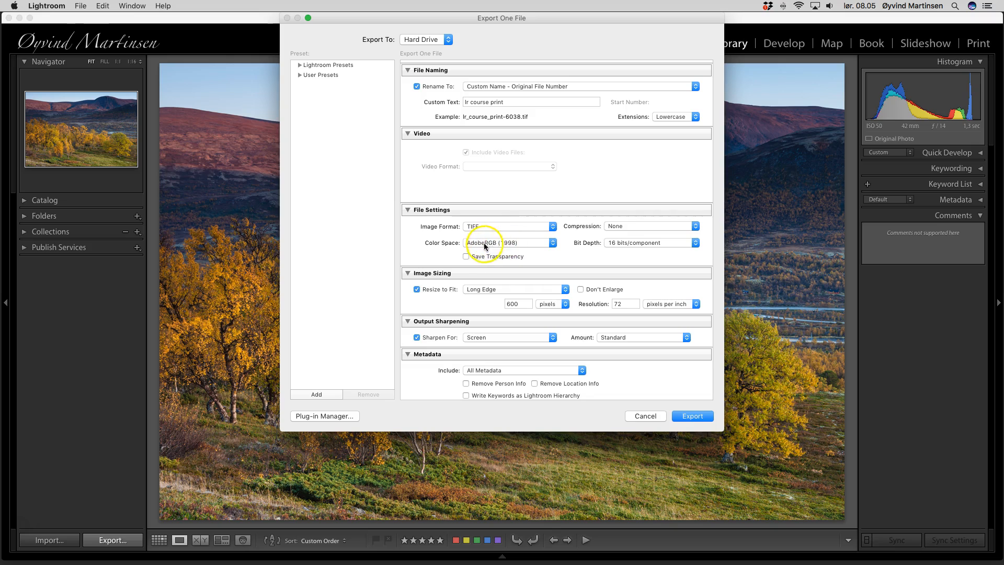
left_click(553, 244)
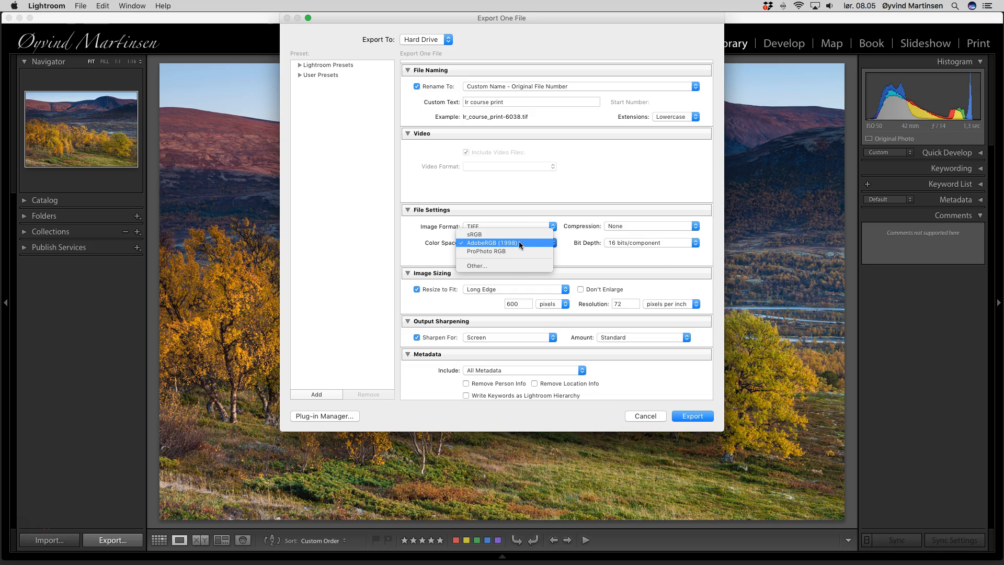
left_click(505, 252)
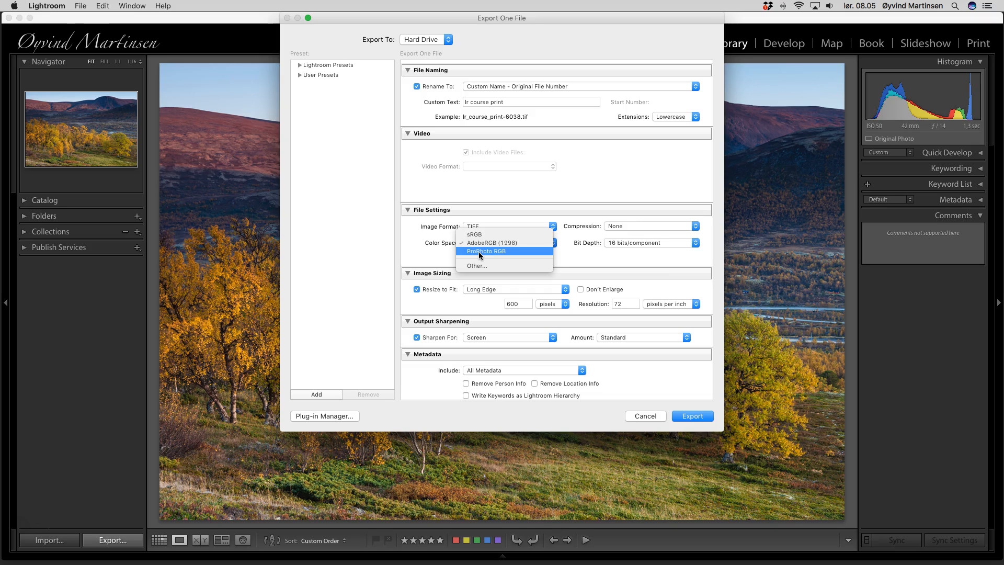
left_click_drag(489, 253, 492, 244)
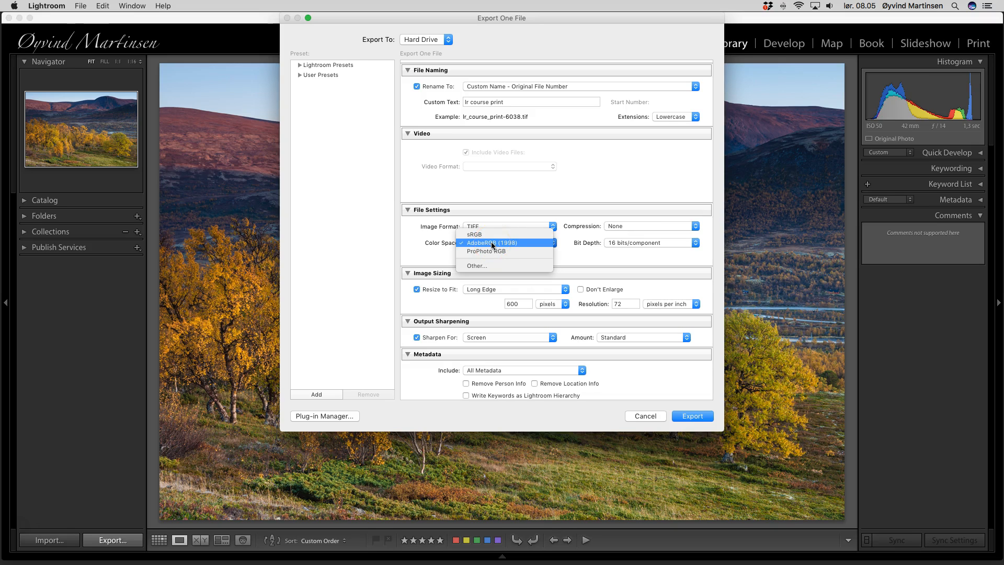
left_click(491, 243)
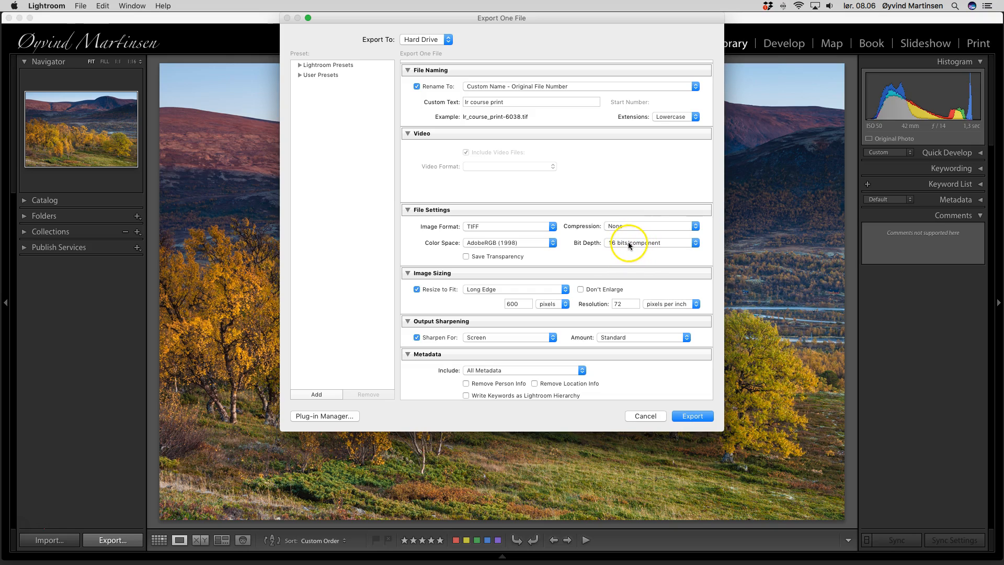
- Disable resizing to fit for the export and set the resolution to 300 pixels per inch
scroll(617, 283, "down", 3)
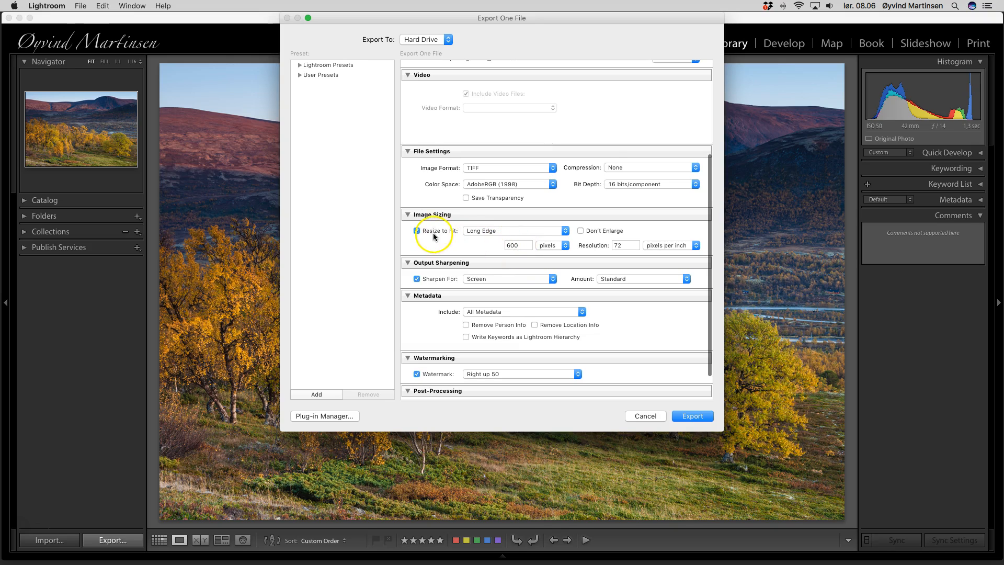
left_click(416, 230)
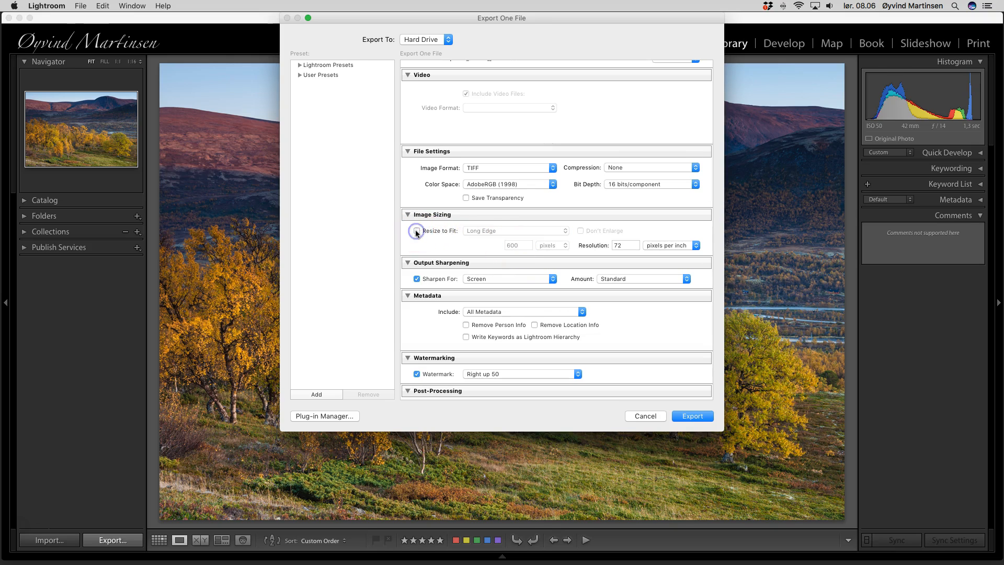
double_click(624, 245)
type("300")
- Set the output sharpening of the export to Glossy Paper
scroll(638, 308, "up", 3)
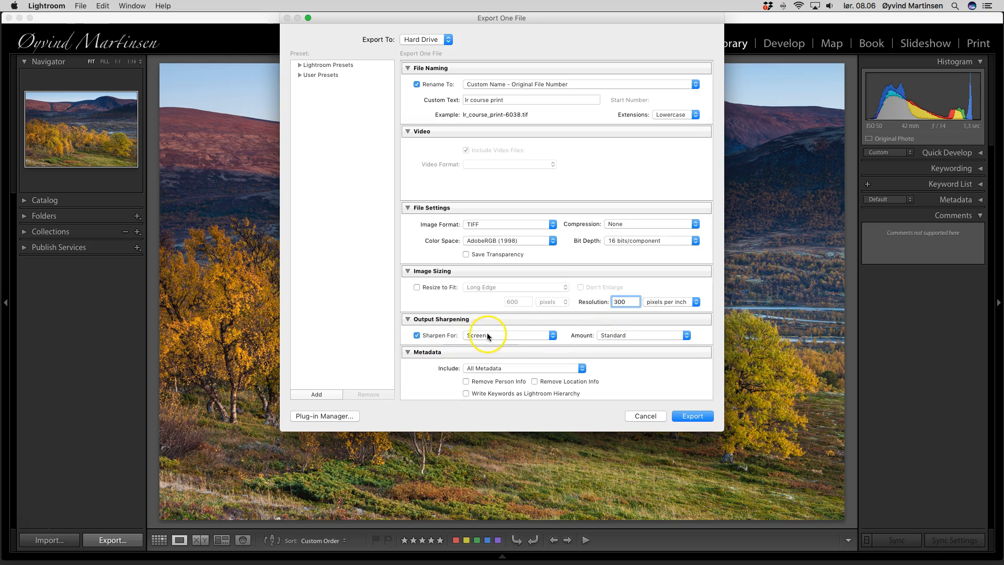
left_click(549, 335)
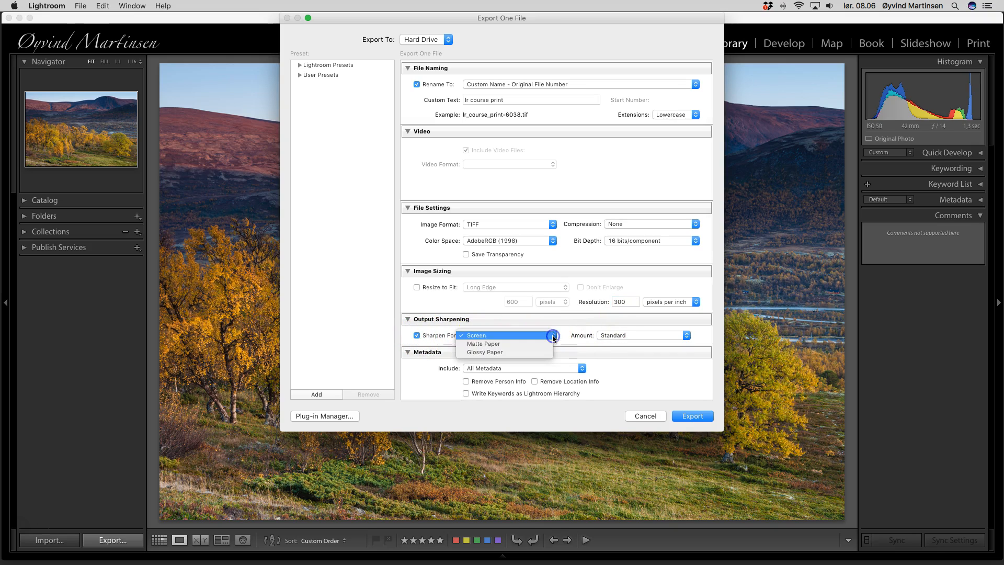
left_click(476, 354)
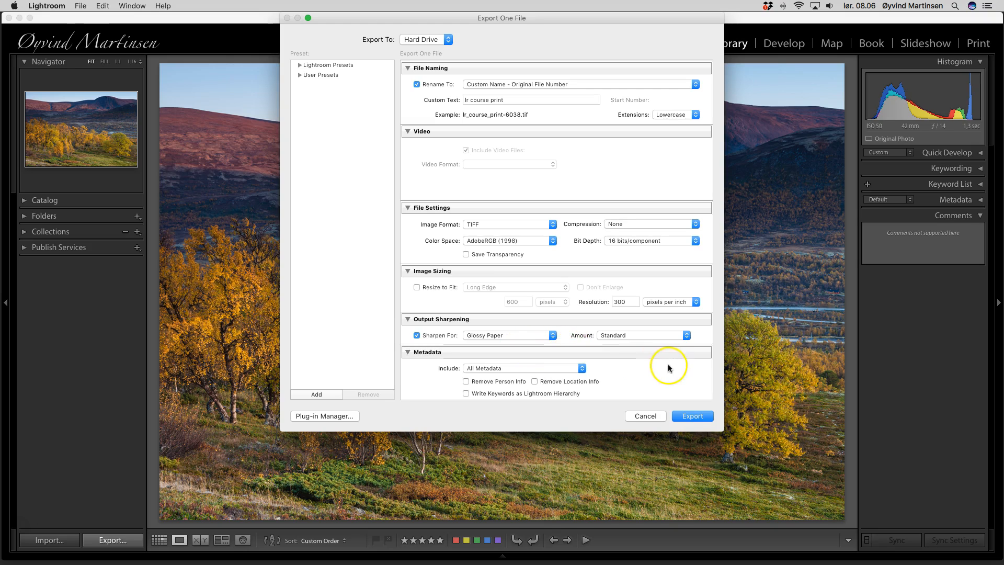
- Disable the watermark for the print export
scroll(669, 364, "down", 5)
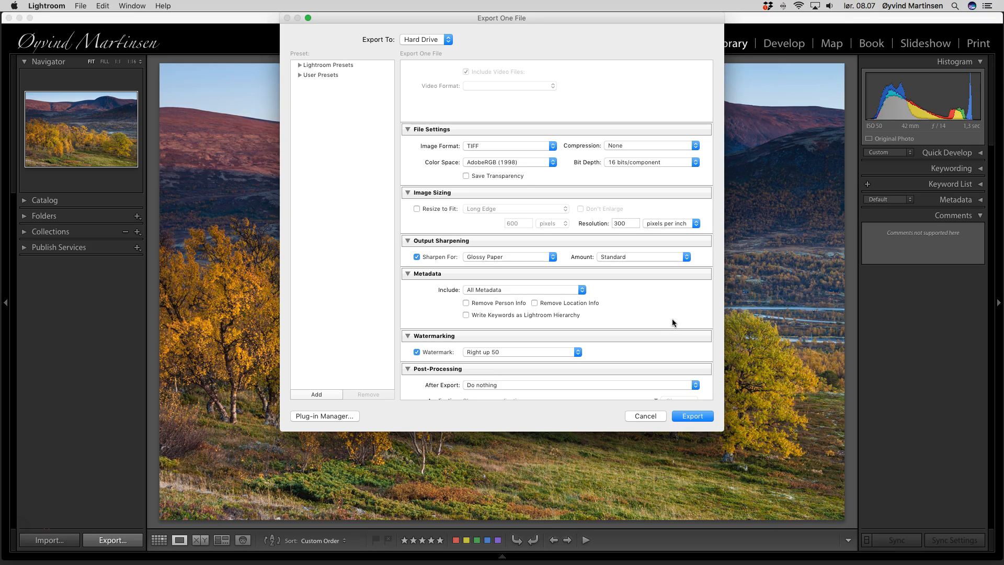
left_click(634, 308)
left_click(417, 352)
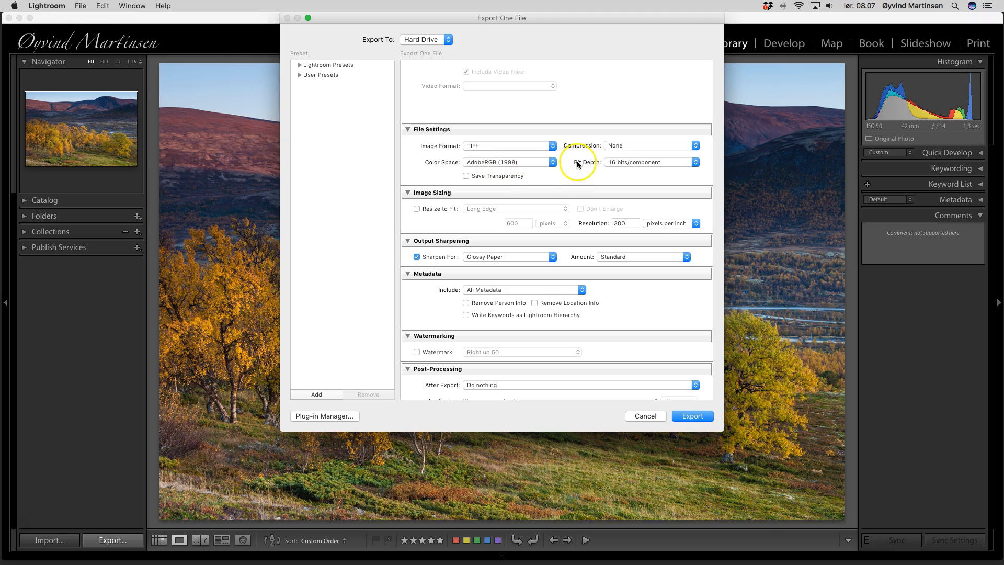
- Review all the print export settings and export the photo as a TIFF to the Desktop
scroll(576, 161, "up", 5)
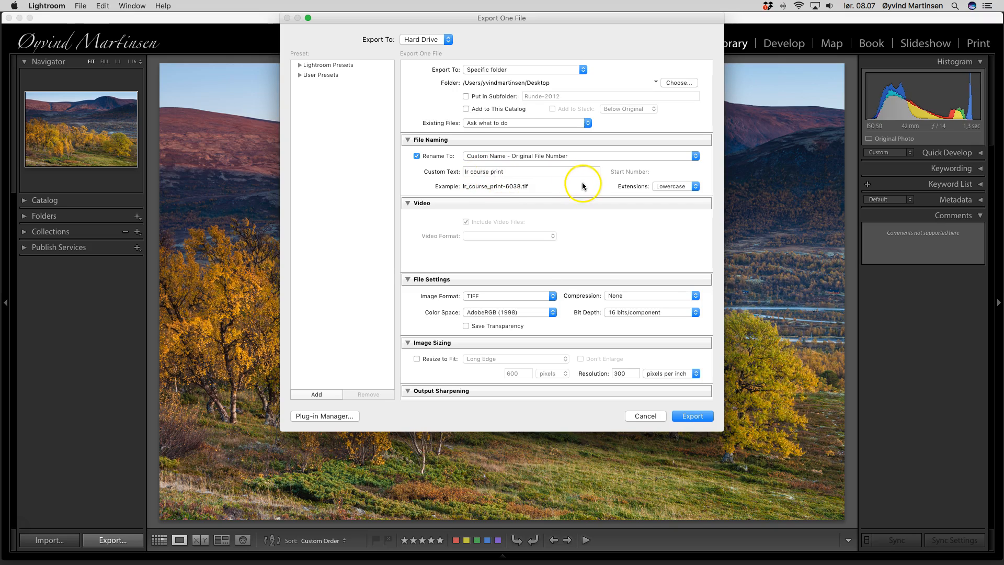
scroll(579, 182, "down", 5)
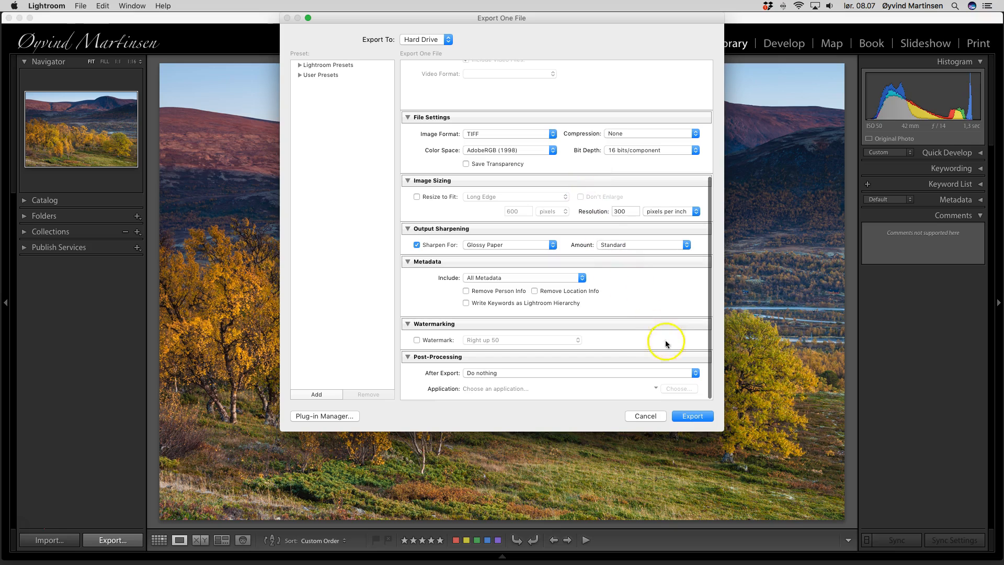
left_click(693, 417)
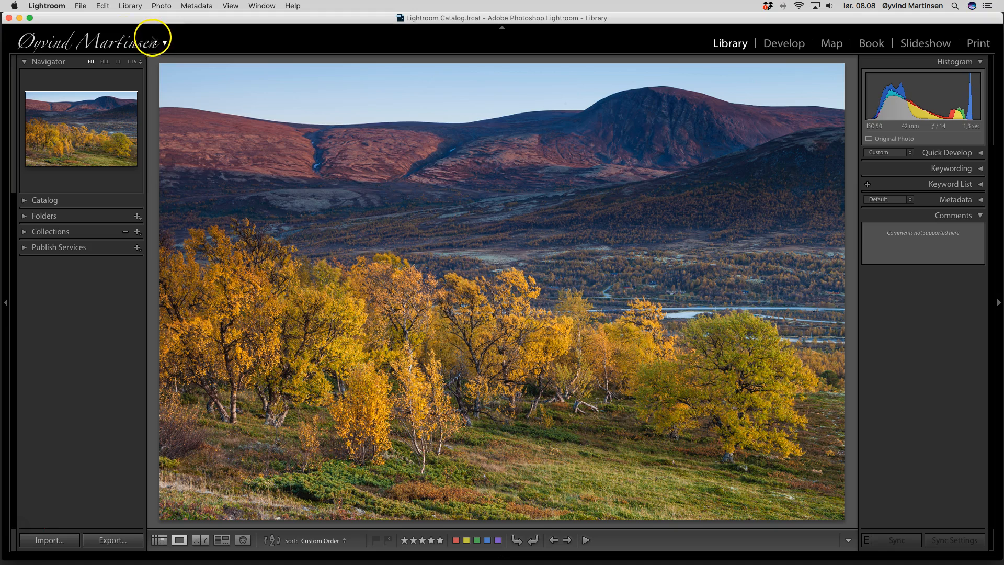
- Minimize Lightroom, view the exported lr_course-6038.jpg from the Desktop in Preview, and close it
left_click(19, 18)
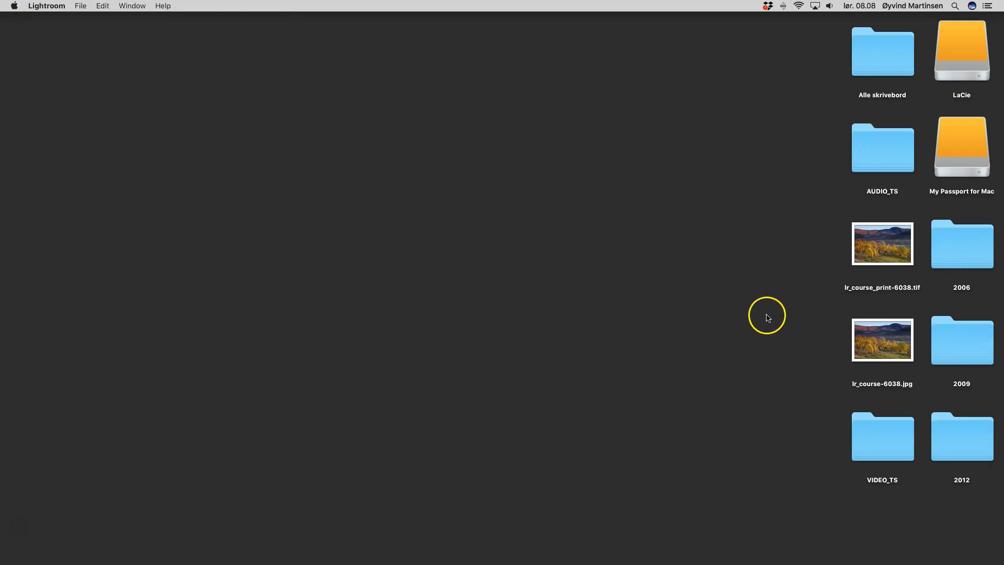
double_click(882, 341)
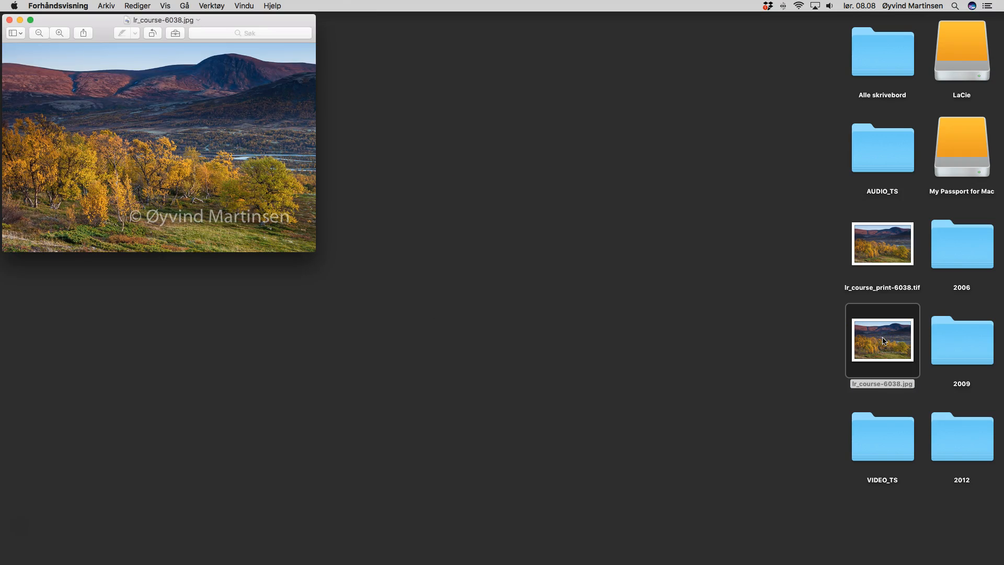
left_click_drag(253, 27, 502, 132)
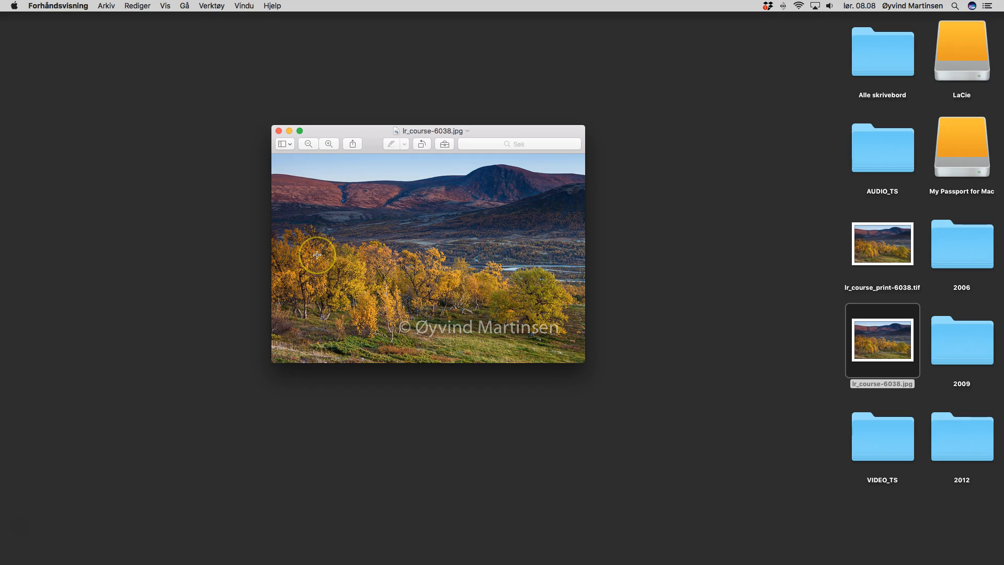
left_click(279, 131)
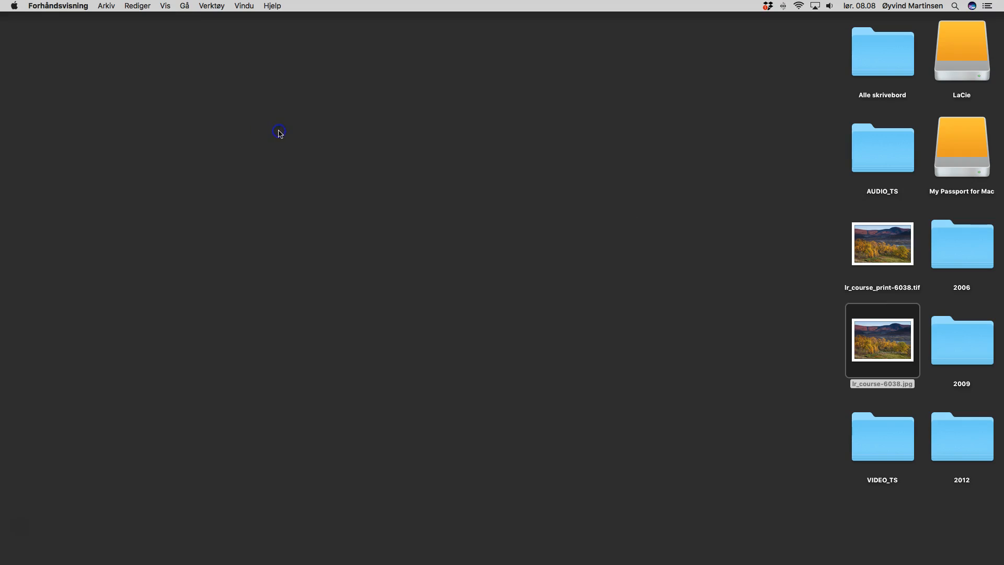
- Open the exported lr_course_print-6038.tif from the Desktop and move its window to view the whole image
double_click(871, 255)
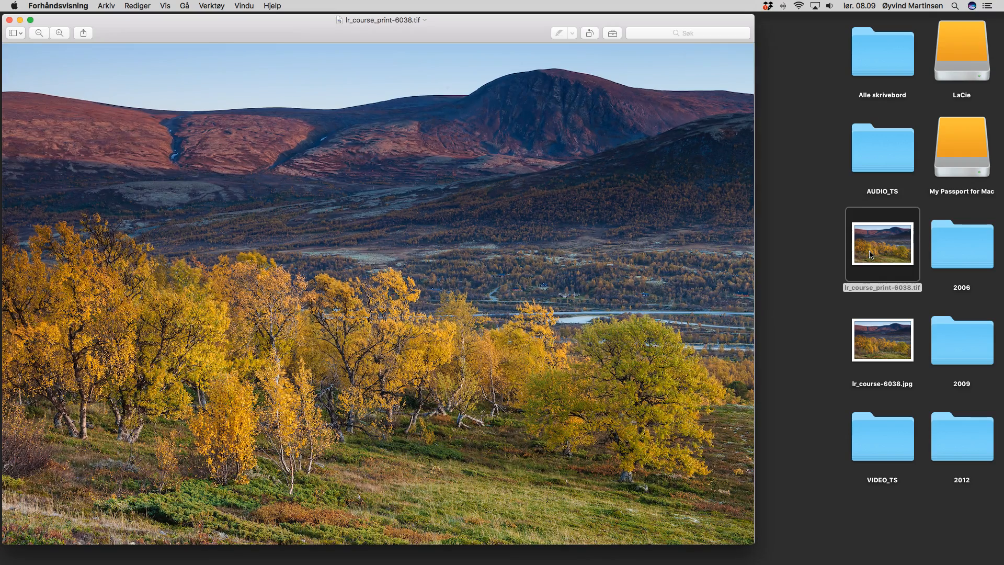
left_click_drag(488, 28, 544, 32)
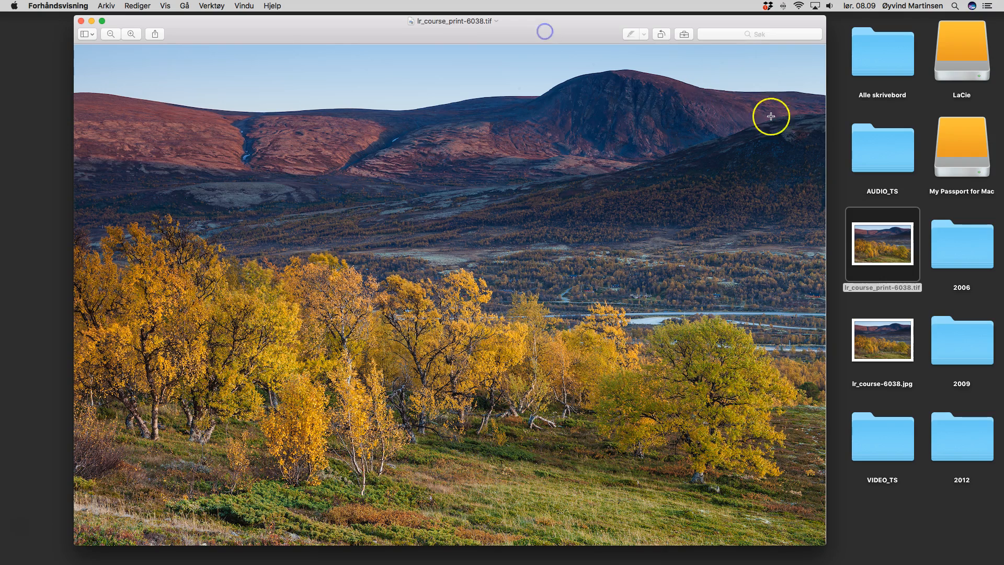